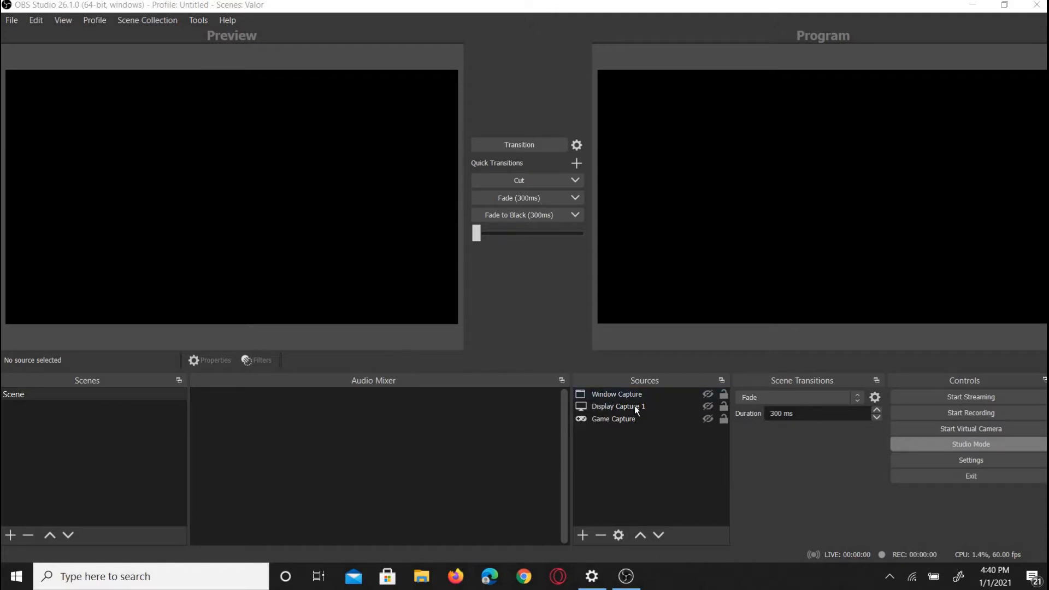
# Step: Switch to Chrome, open google.com and search for "obs studio tutorial"
pyautogui.click(973, 7)
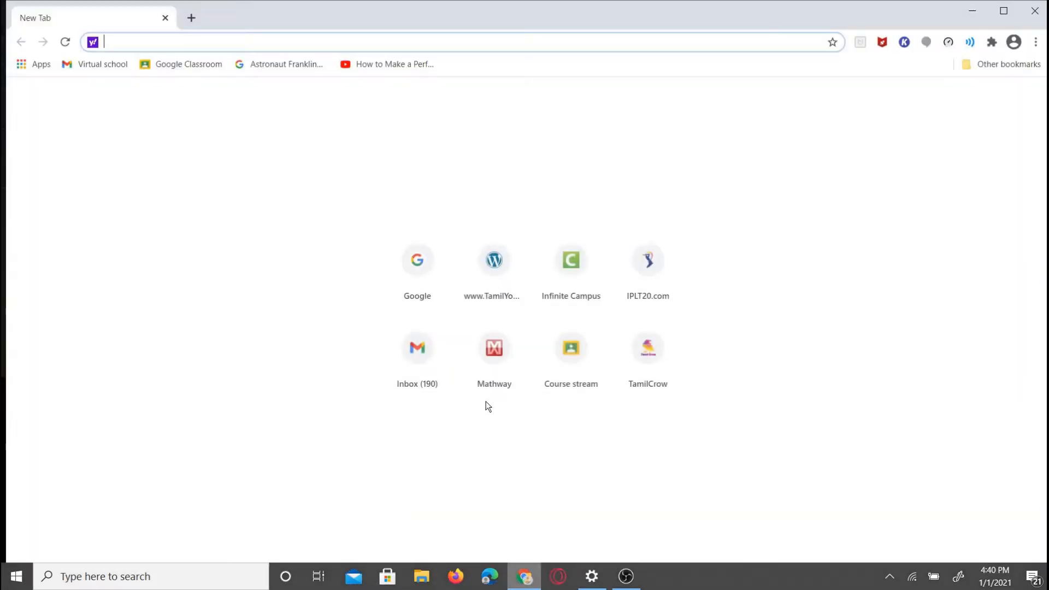
pyautogui.write('google.com')
pyautogui.press('Return')
pyautogui.click(1007, 15)
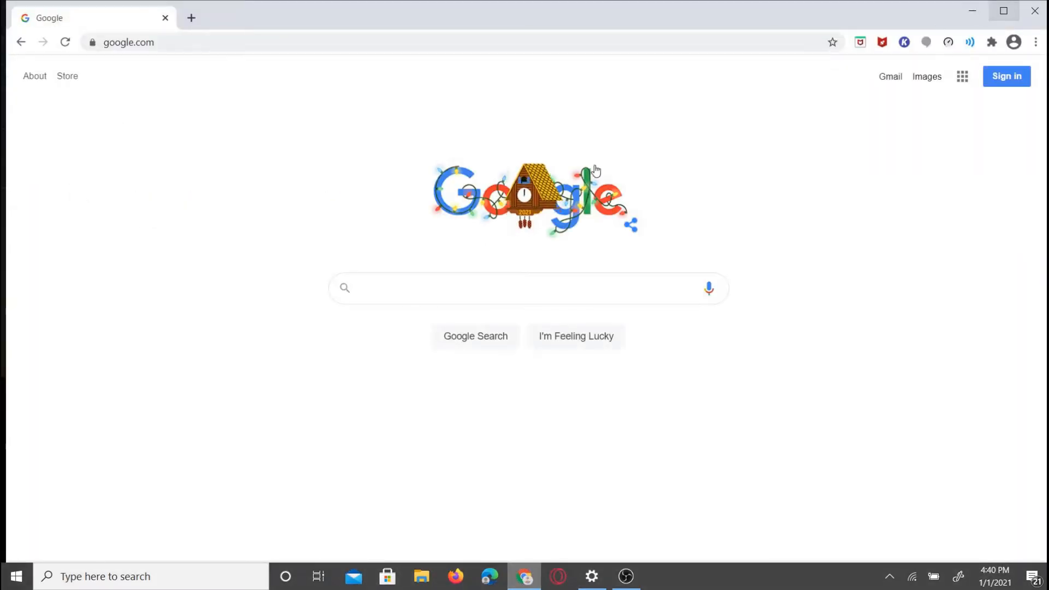
pyautogui.write('obs s')
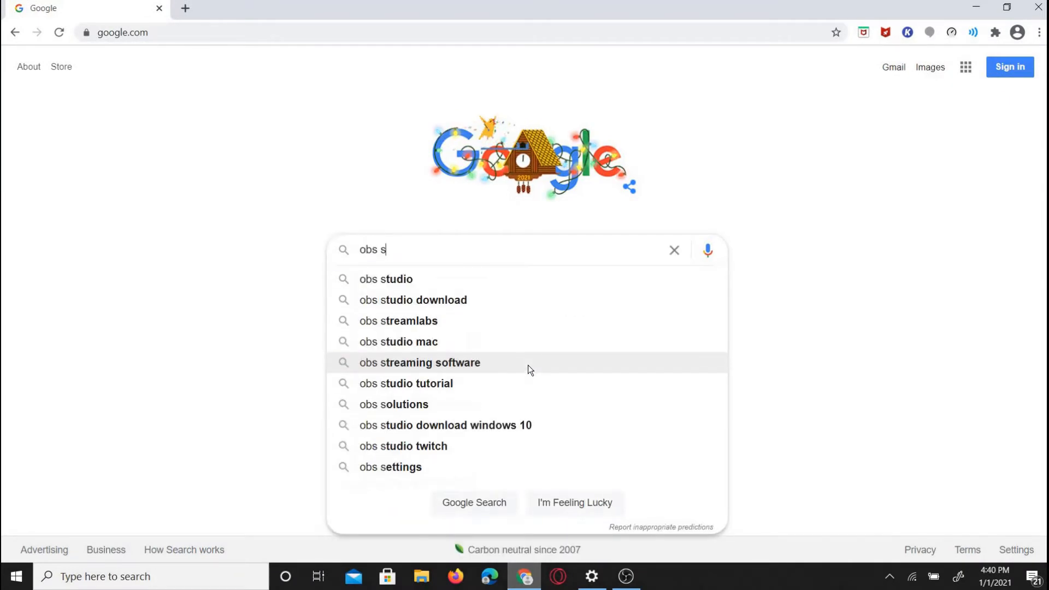
pyautogui.click(525, 383)
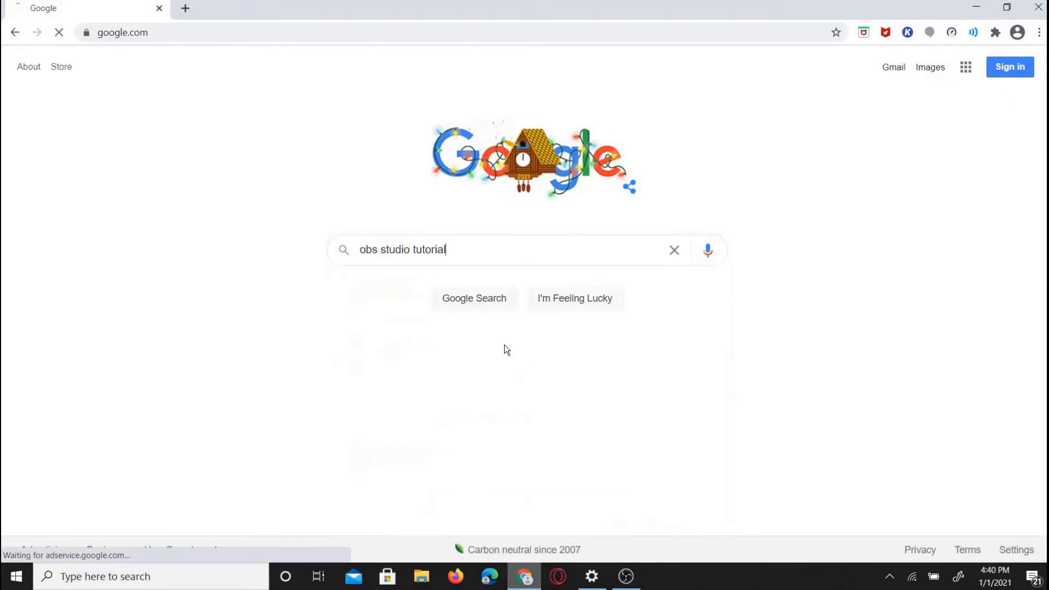
# Step: Shorten the Google search to "obs studio" and open the obsproject.com result
pyautogui.moveTo(211, 75); pyautogui.dragTo(176, 82)
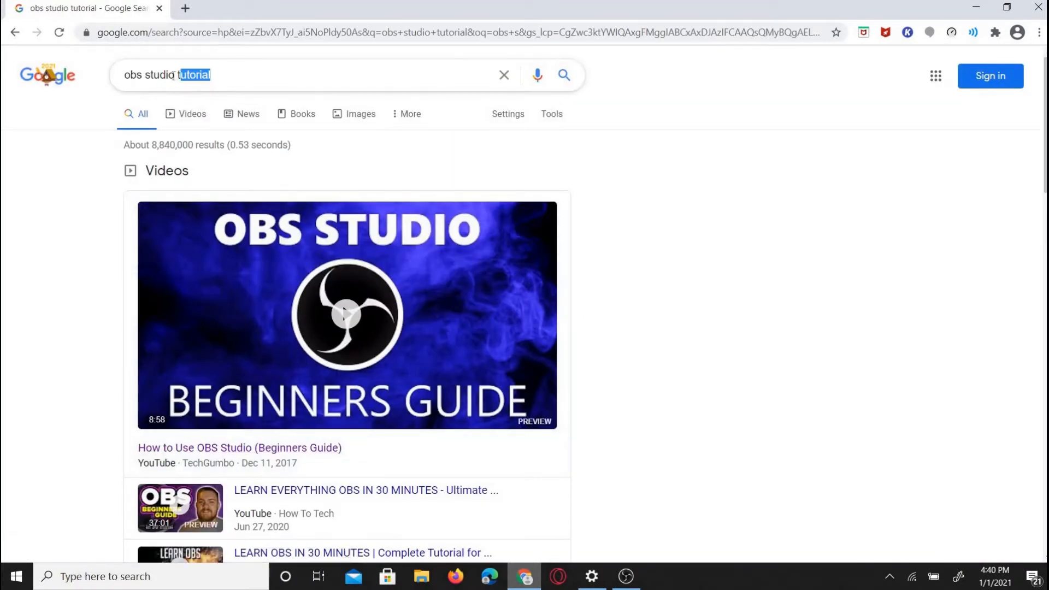
pyautogui.press('BackSpace')
pyautogui.press('Return')
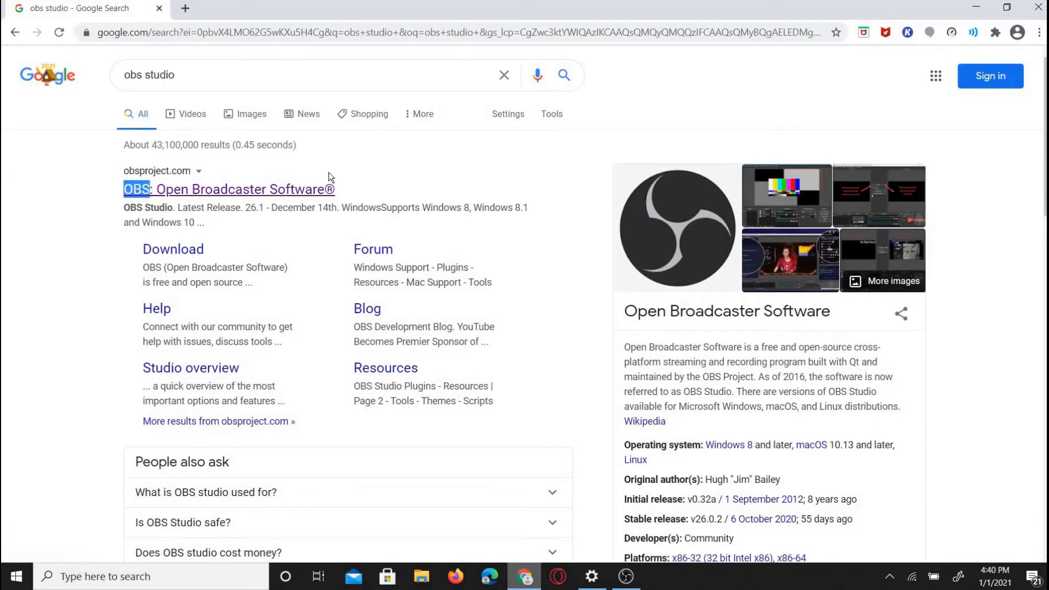
pyautogui.moveTo(349, 189); pyautogui.dragTo(59, 214)
pyautogui.click(218, 185)
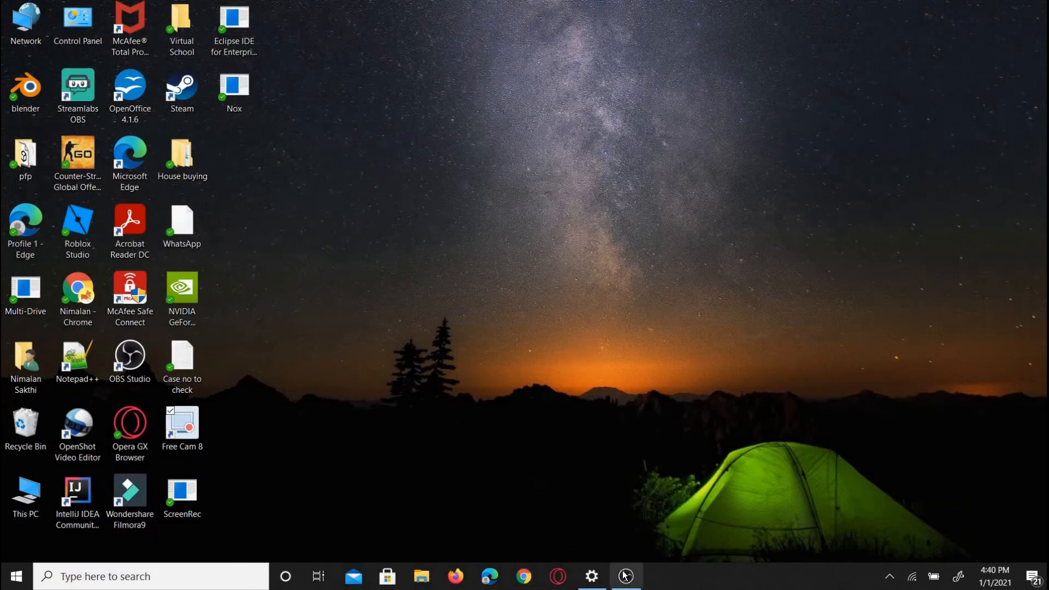
# Step: Switch back to OBS Studio, add a new Display Capture source for Display 1, and transition the preview to the program output
pyautogui.click(624, 575)
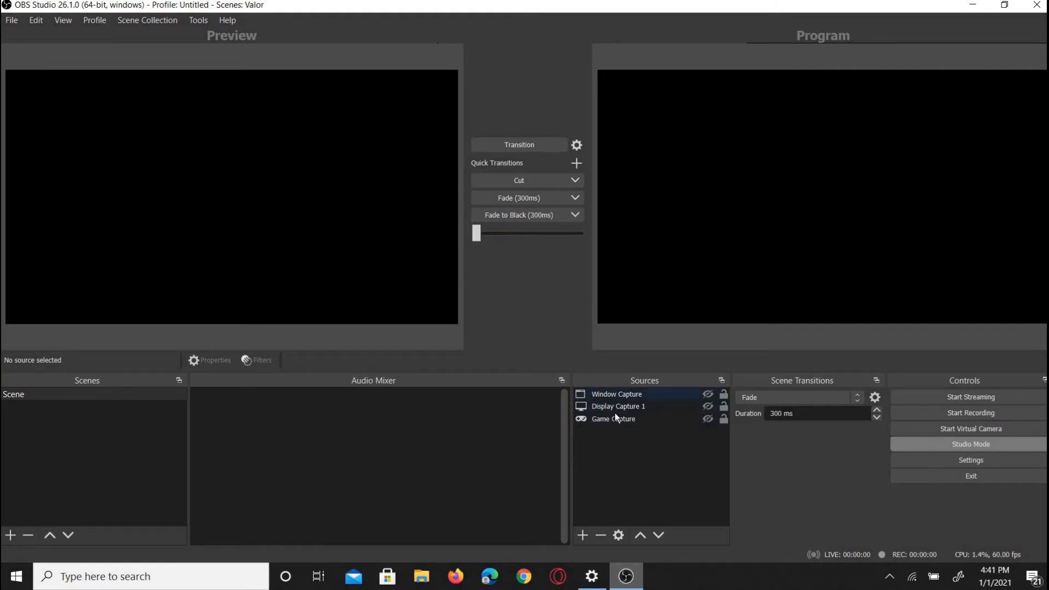
pyautogui.click(581, 537)
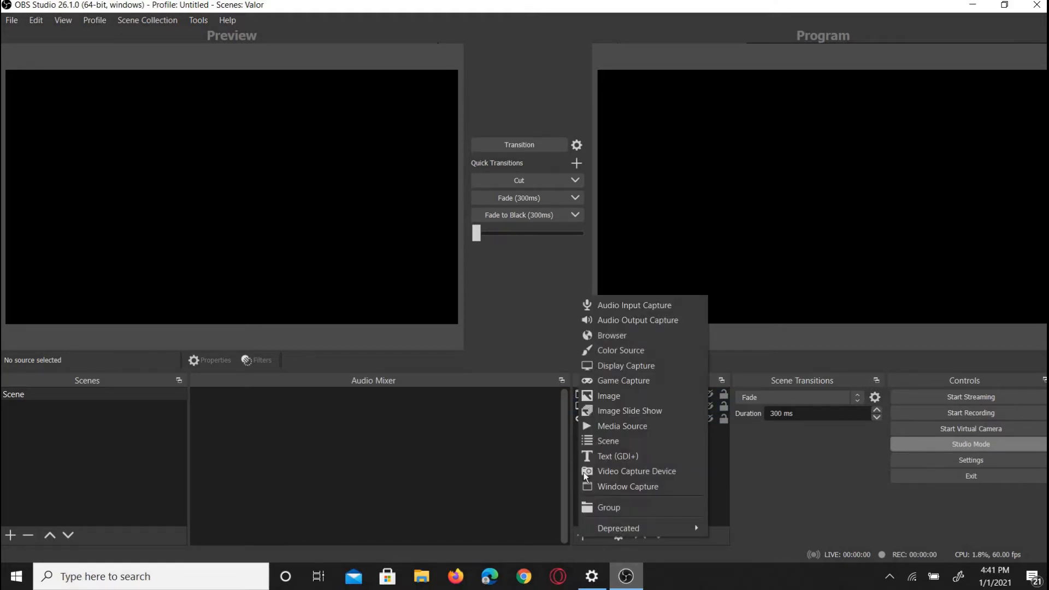
pyautogui.click(631, 369)
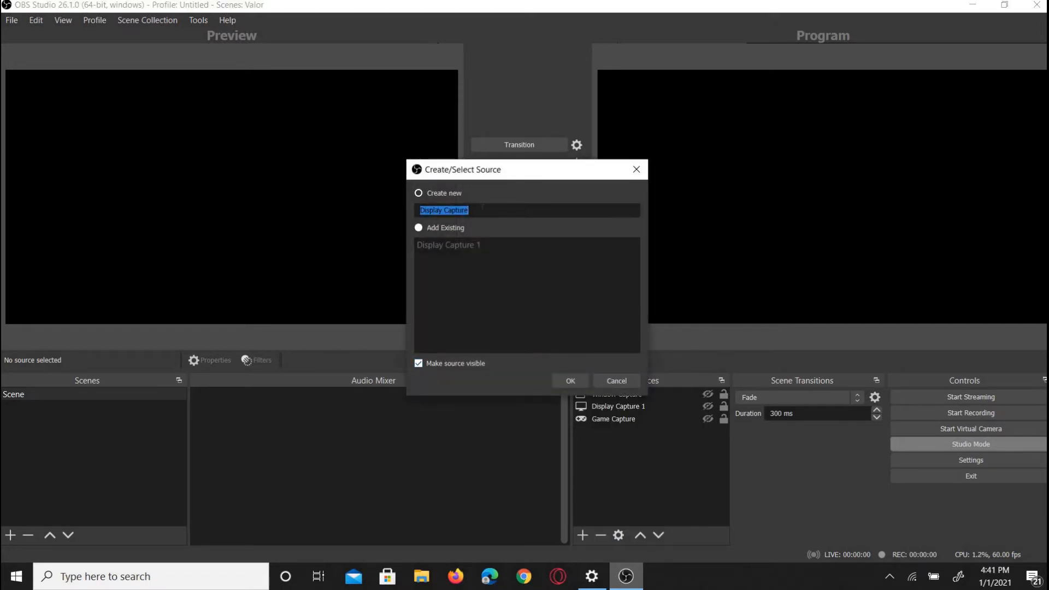
pyautogui.click(482, 209)
pyautogui.click(571, 380)
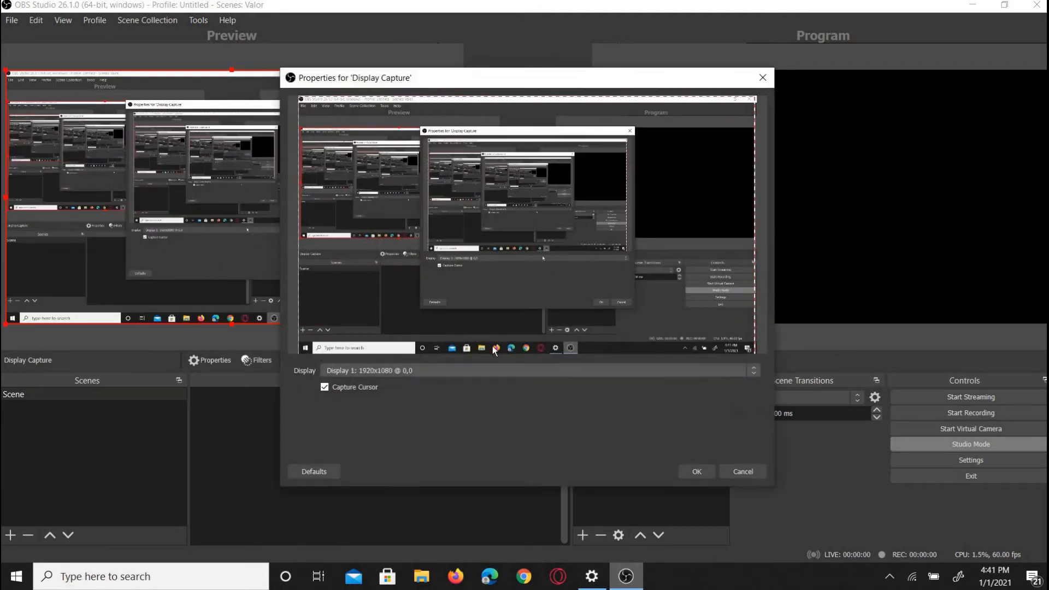
pyautogui.click(694, 471)
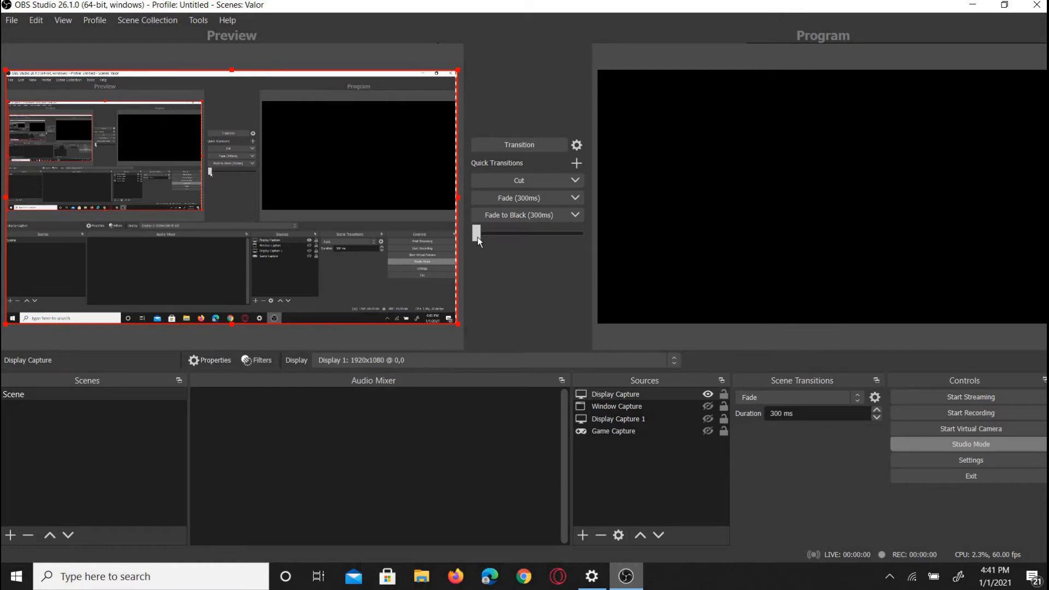
pyautogui.moveTo(478, 238); pyautogui.dragTo(626, 242)
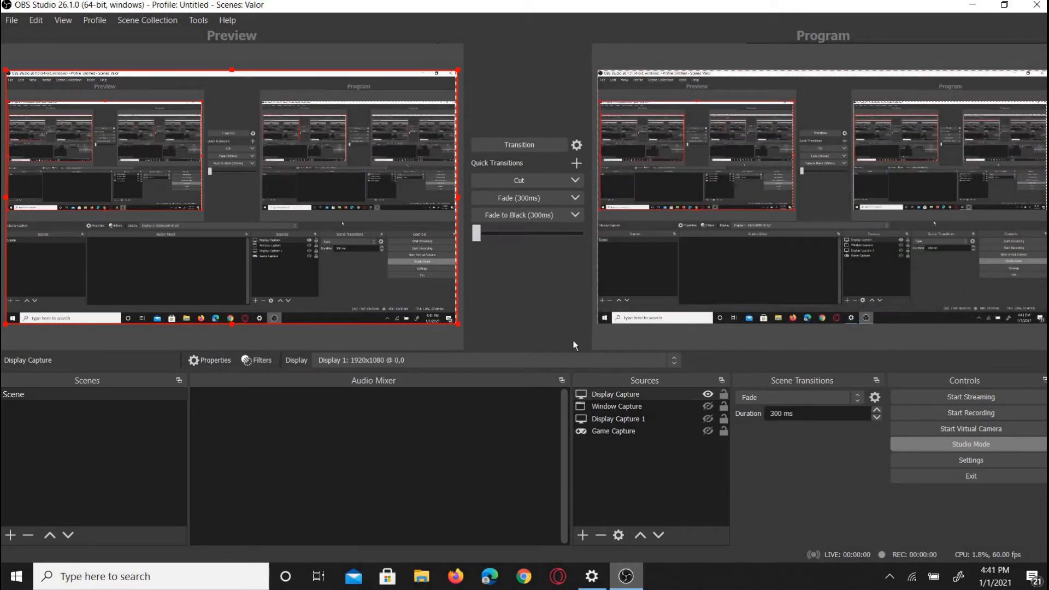
# Step: Configure the Game Capture source to capture a specific window, choosing [HxOutlook.exe]: Mail
pyautogui.doubleClick(609, 432)
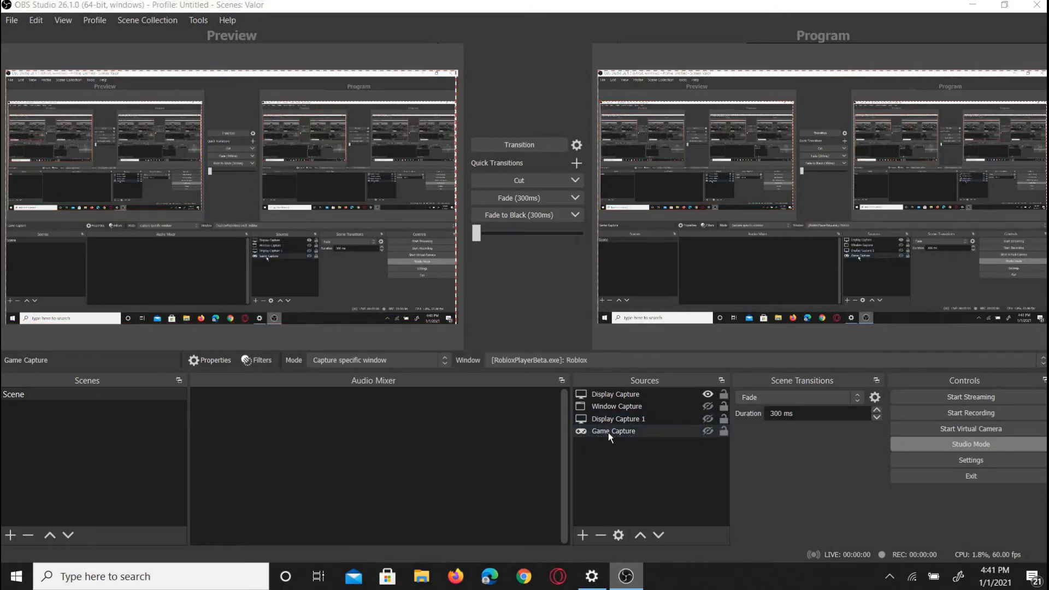
pyautogui.click(446, 362)
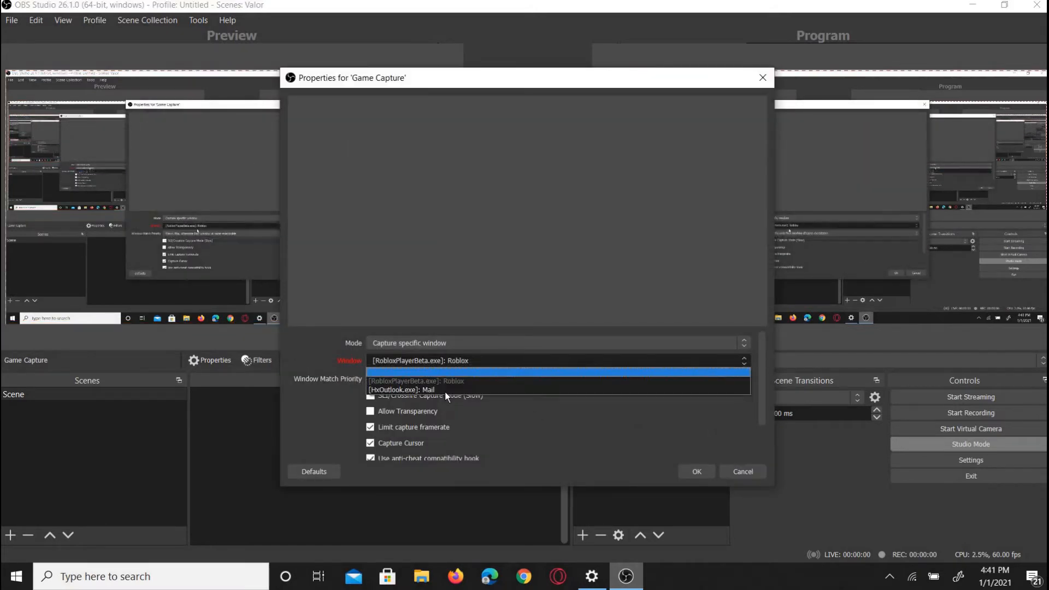
pyautogui.click(445, 391)
pyautogui.click(451, 359)
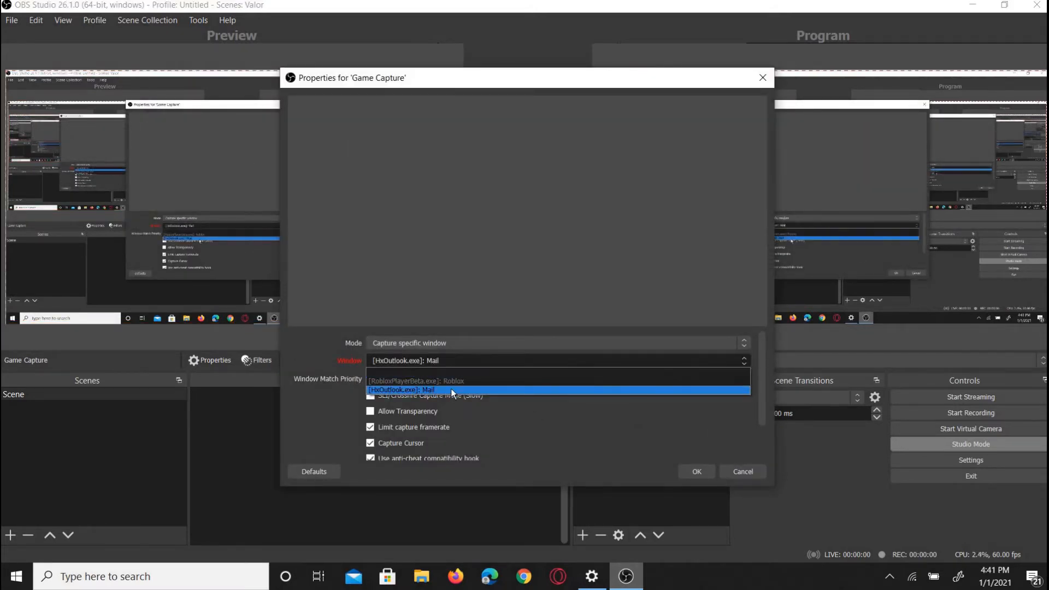
pyautogui.click(451, 389)
pyautogui.click(445, 356)
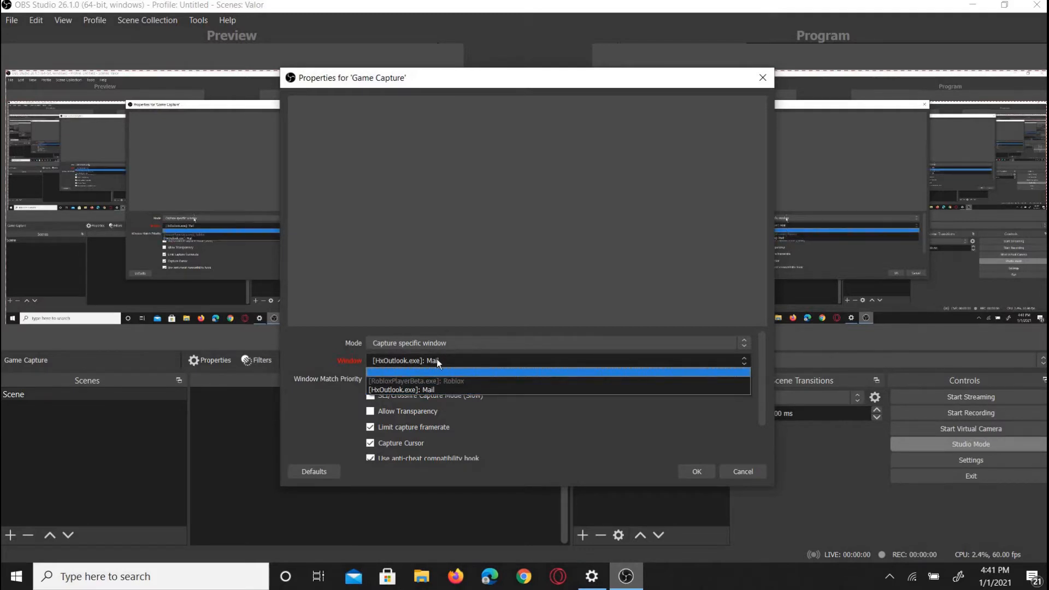
pyautogui.click(440, 343)
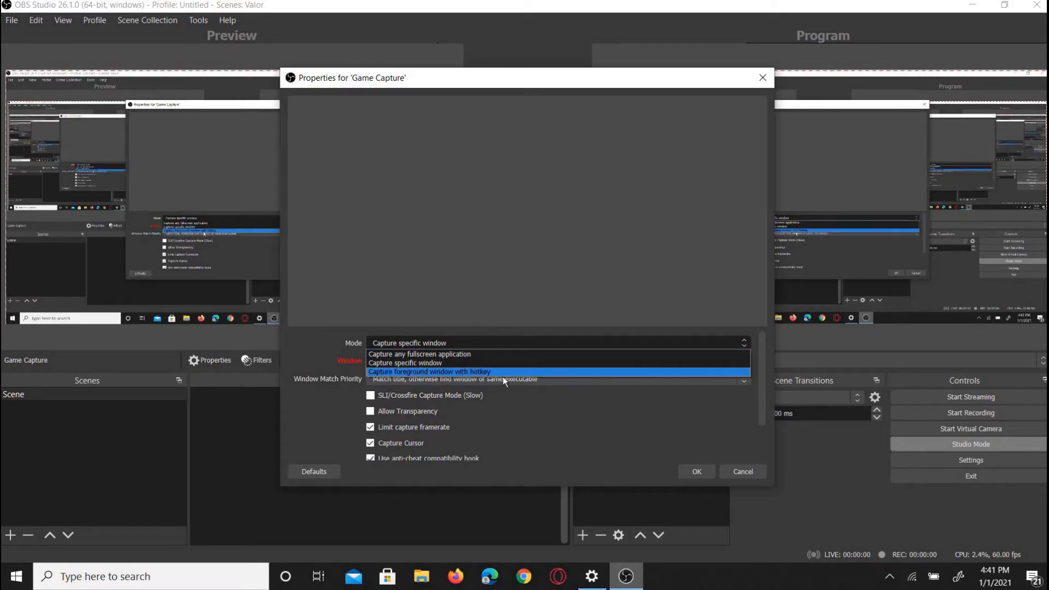
pyautogui.click(480, 362)
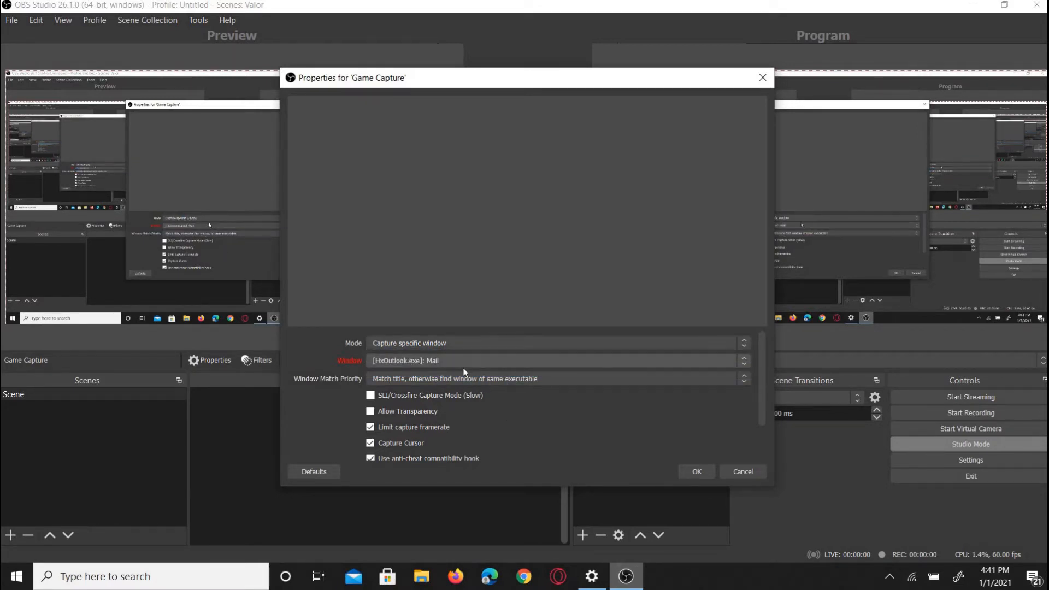
pyautogui.click(470, 361)
pyautogui.click(427, 390)
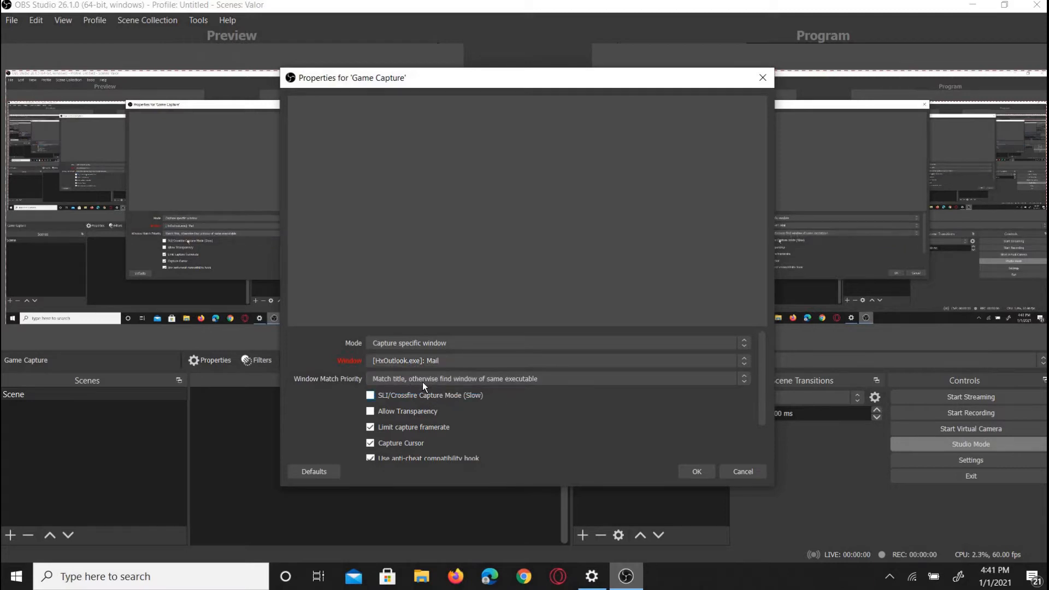
pyautogui.click(680, 471)
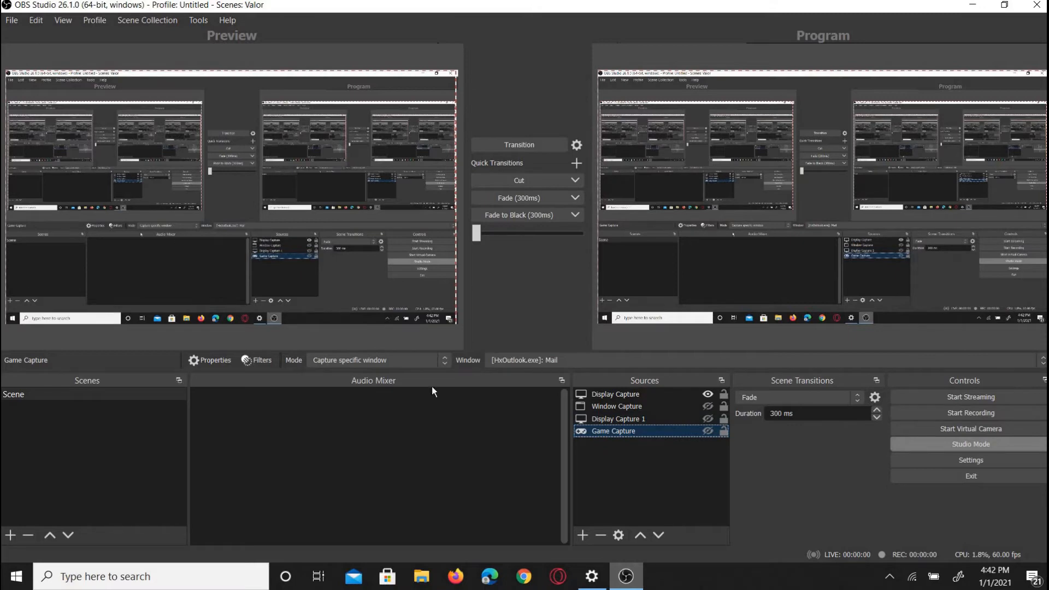
# Step: Open the Output section of the OBS settings
pyautogui.click(934, 461)
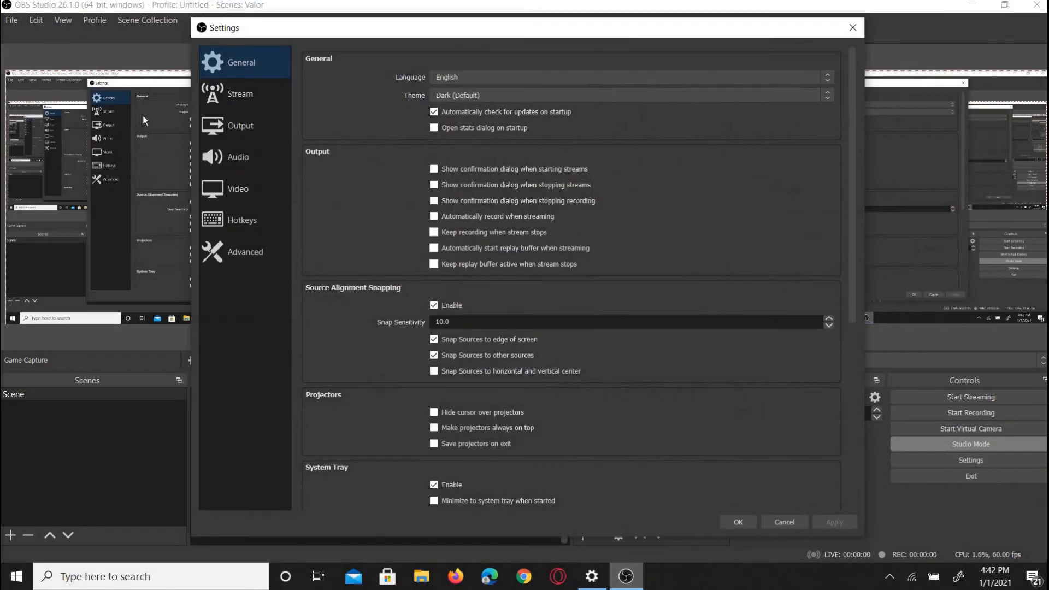
pyautogui.click(251, 136)
pyautogui.click(522, 576)
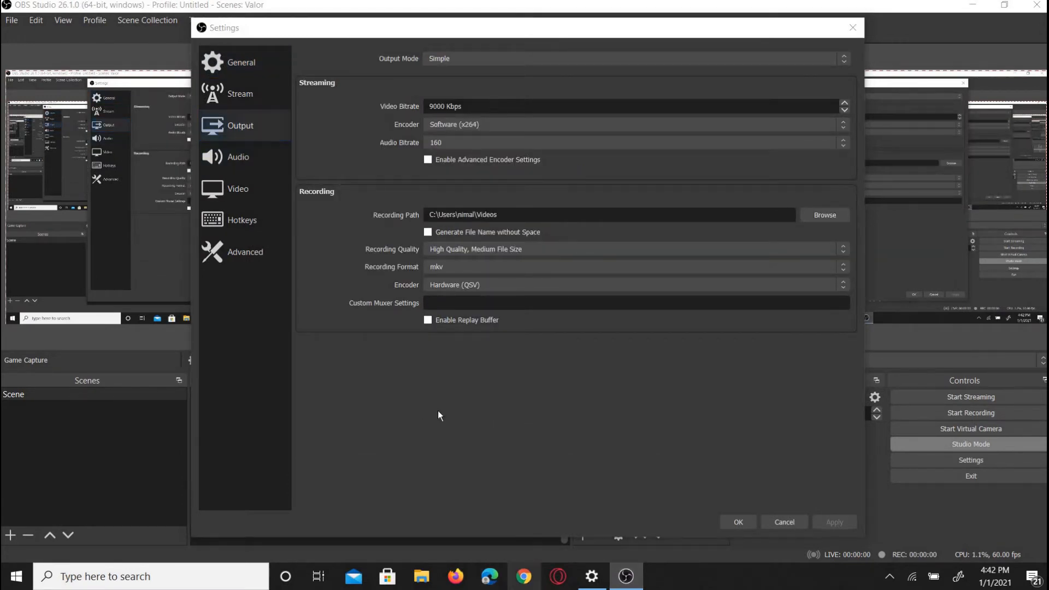
pyautogui.write('y')
pyautogui.press('Return')
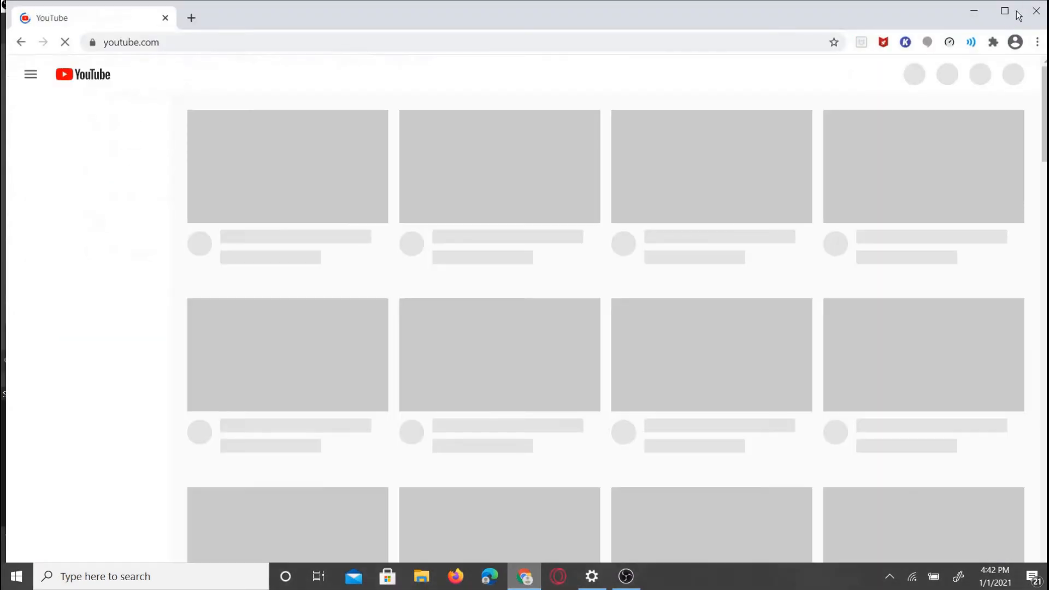
pyautogui.click(1005, 11)
pyautogui.hotkey('alt', 'F4')
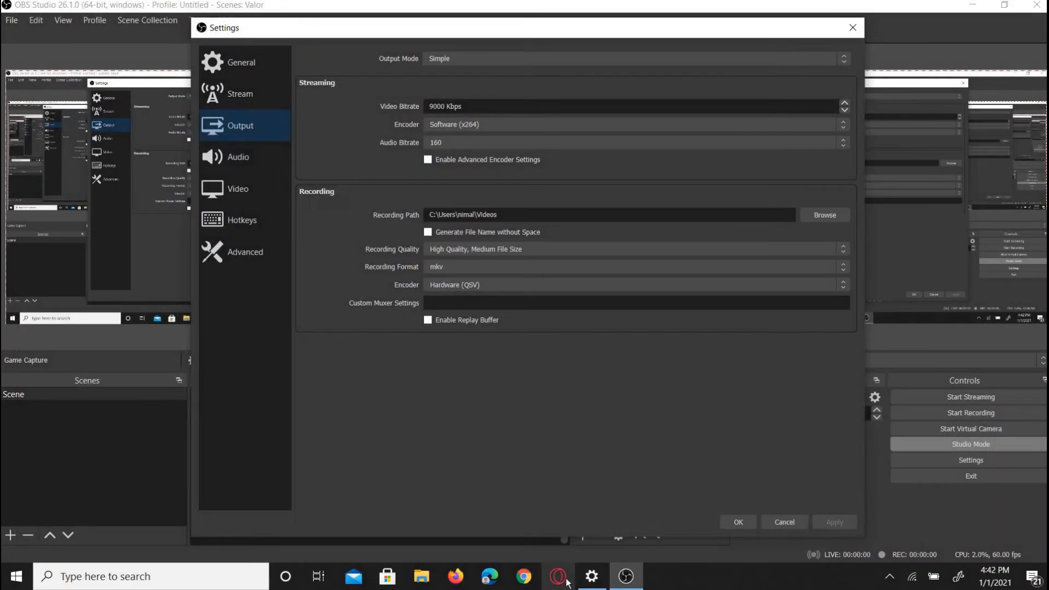
# Step: Switch to Opera GX and open youtube.com in a new tab
pyautogui.click(560, 583)
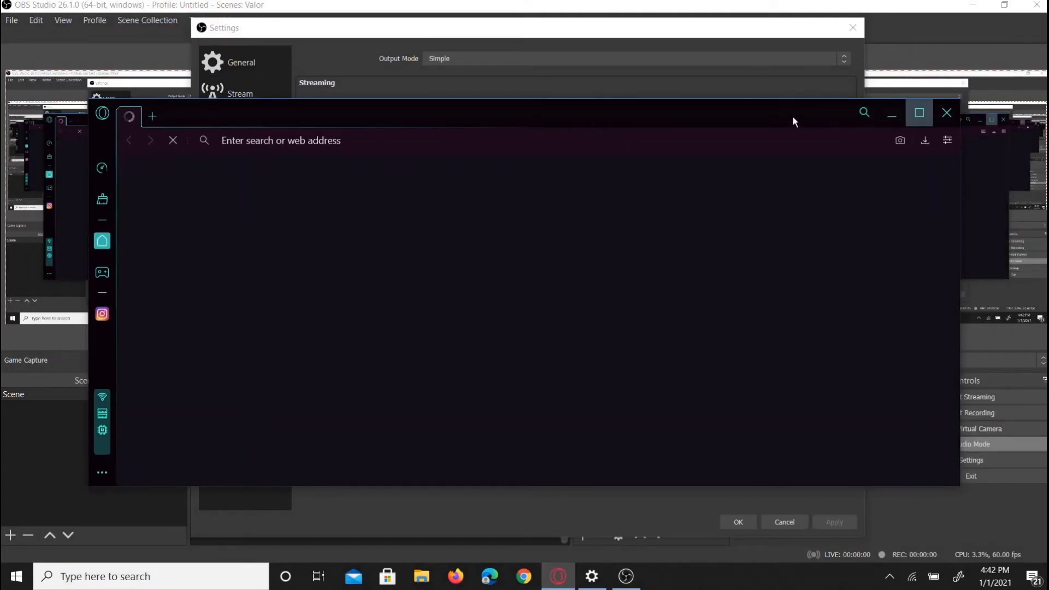
pyautogui.moveTo(793, 116); pyautogui.dragTo(796, 90)
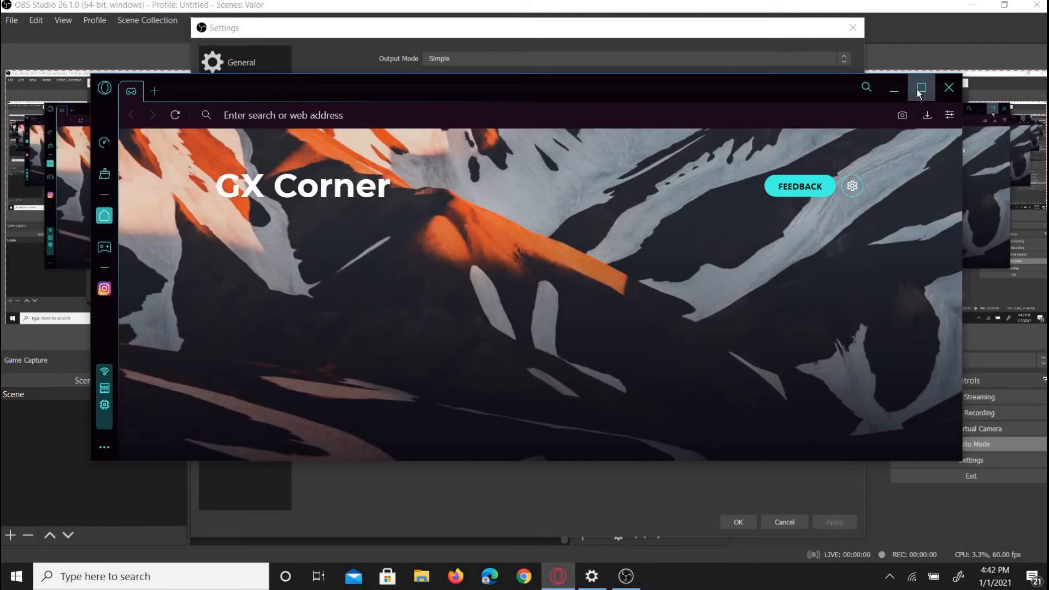
pyautogui.click(918, 90)
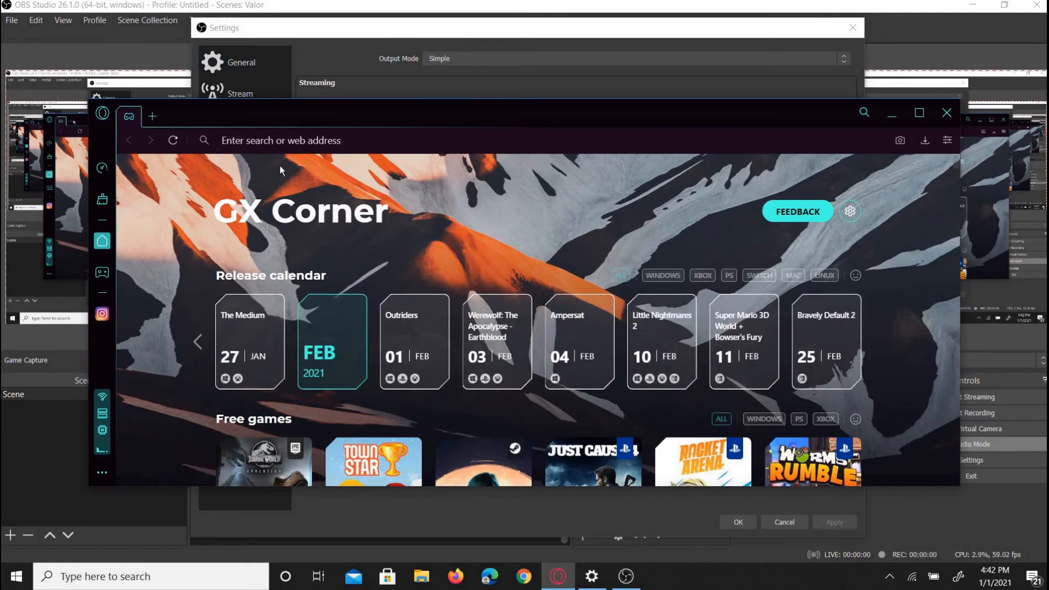
pyautogui.hotkey('ctrl', 't')
pyautogui.write('youtube.com')
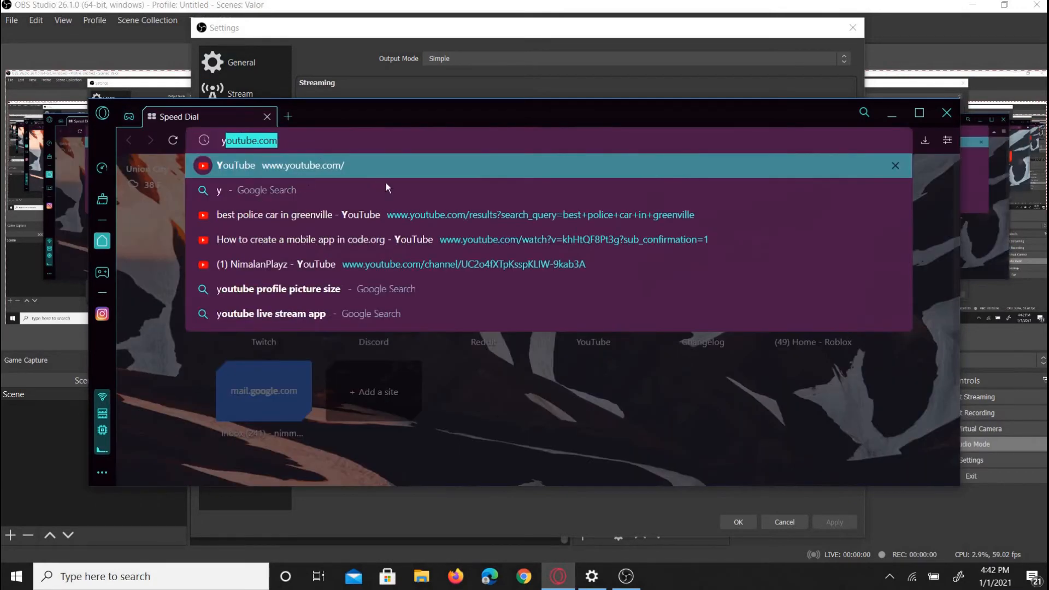
pyautogui.press('Return')
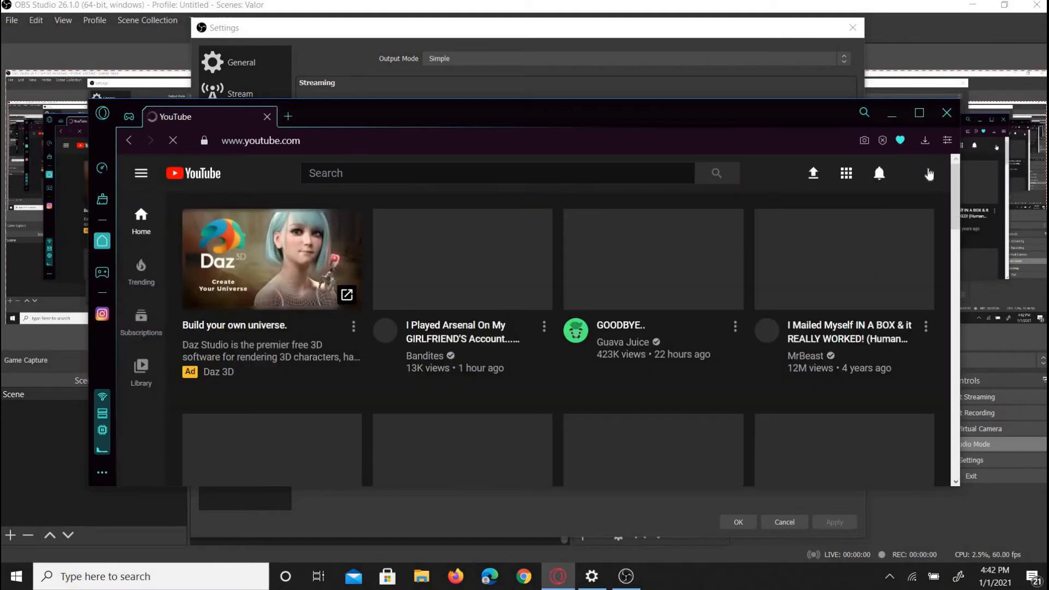
# Step: Switch YouTube to the other channel account
pyautogui.click(923, 173)
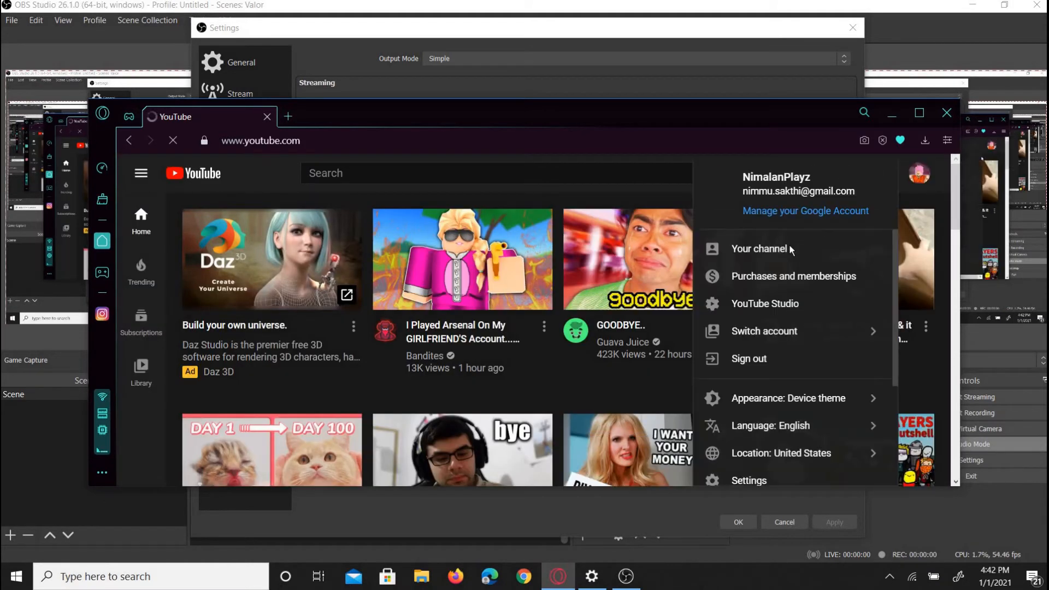
pyautogui.click(820, 333)
pyautogui.click(820, 336)
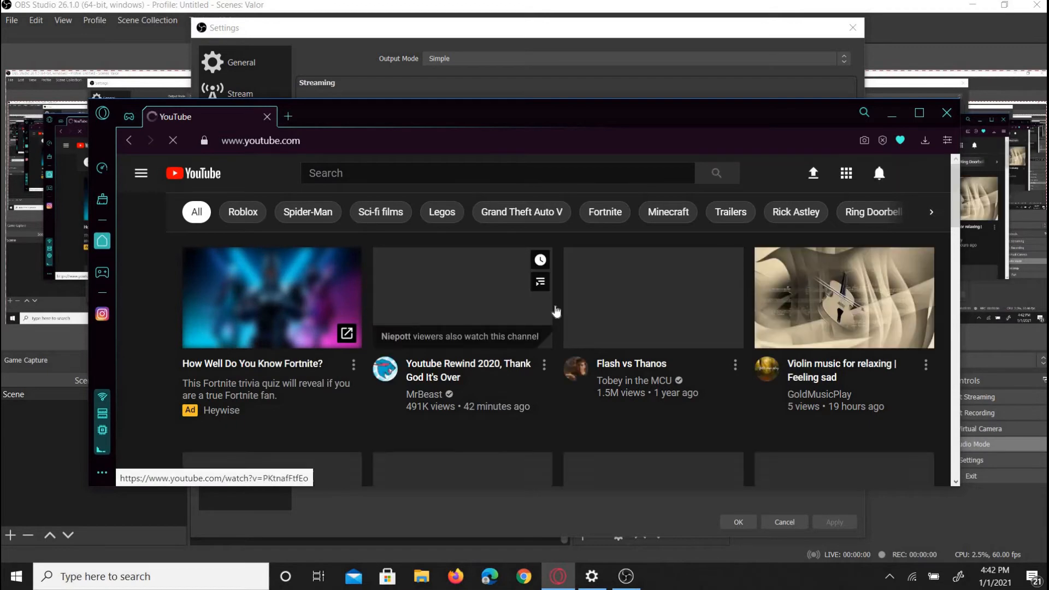
# Step: Open YouTube Studio and start going live to reach the Live Control Room
pyautogui.click(810, 174)
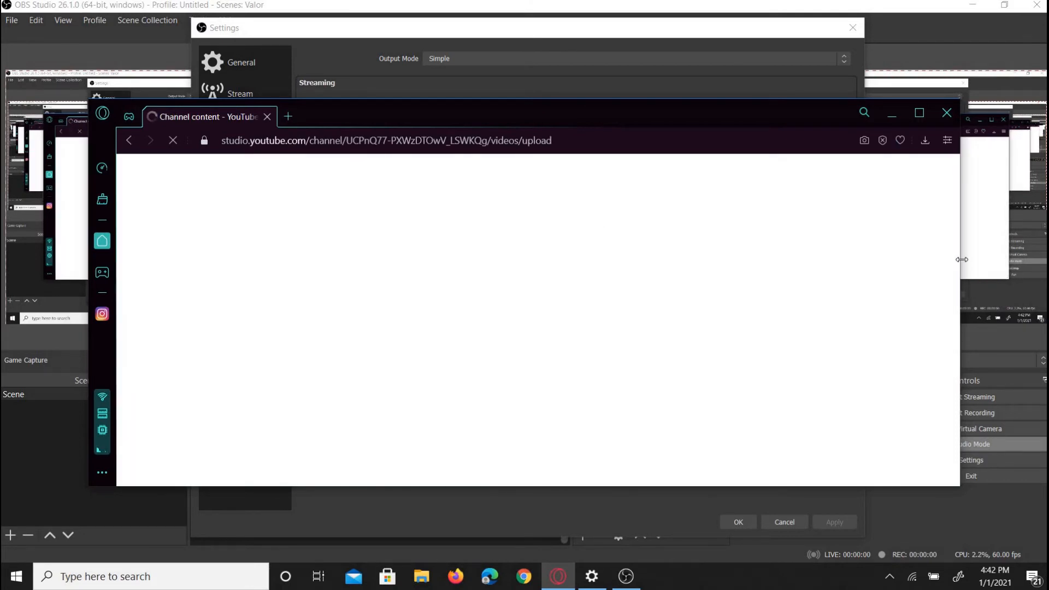
pyautogui.click(843, 173)
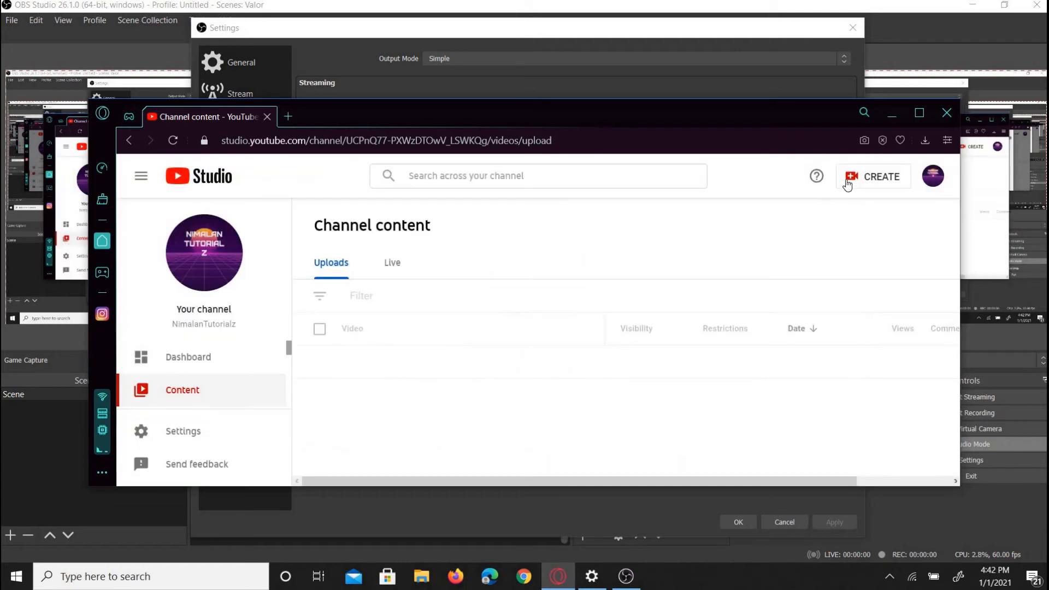
pyautogui.click(874, 176)
pyautogui.click(838, 223)
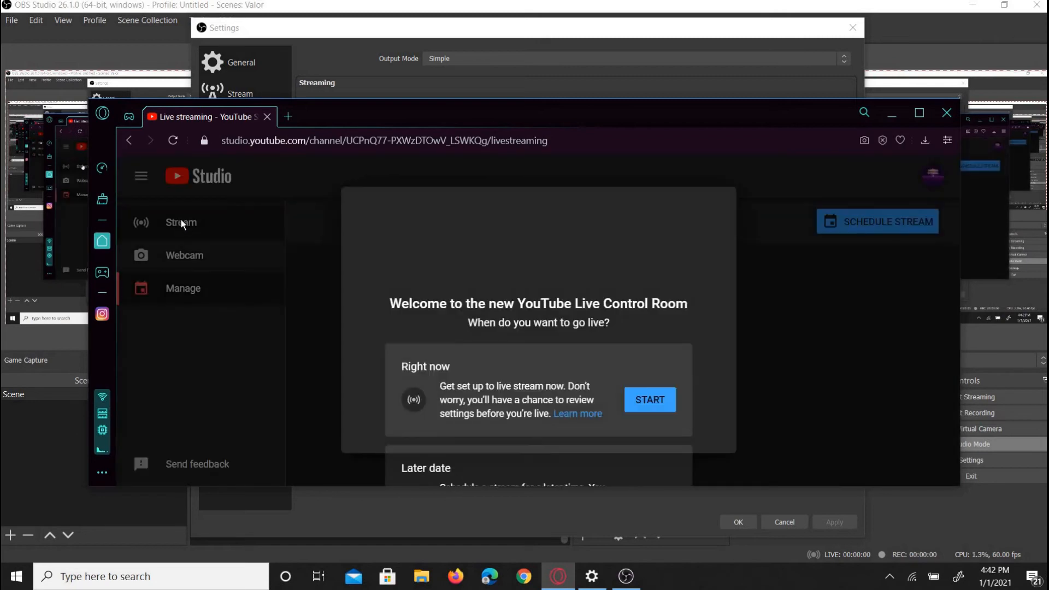
# Step: Choose to go live right now and open the stream details form in the Live Control Room's Stream section
pyautogui.click(650, 391)
pyautogui.click(650, 389)
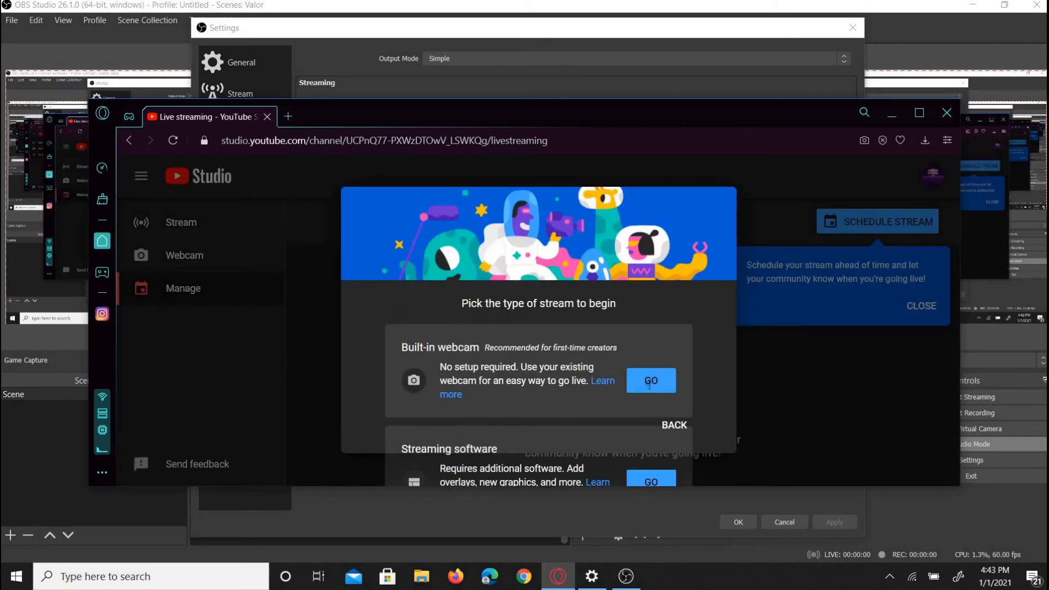
pyautogui.click(188, 221)
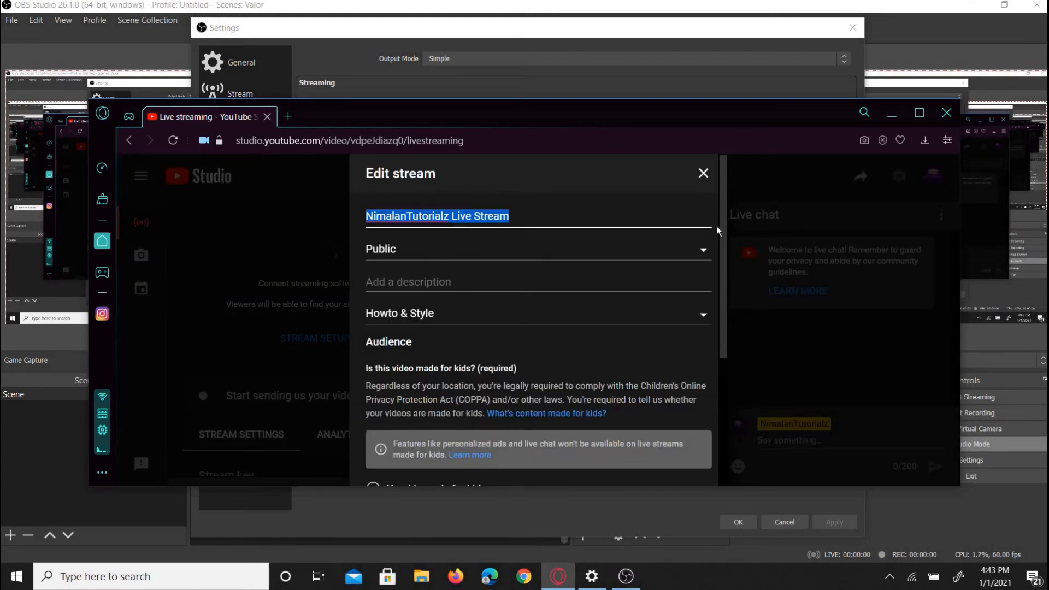
pyautogui.click(703, 173)
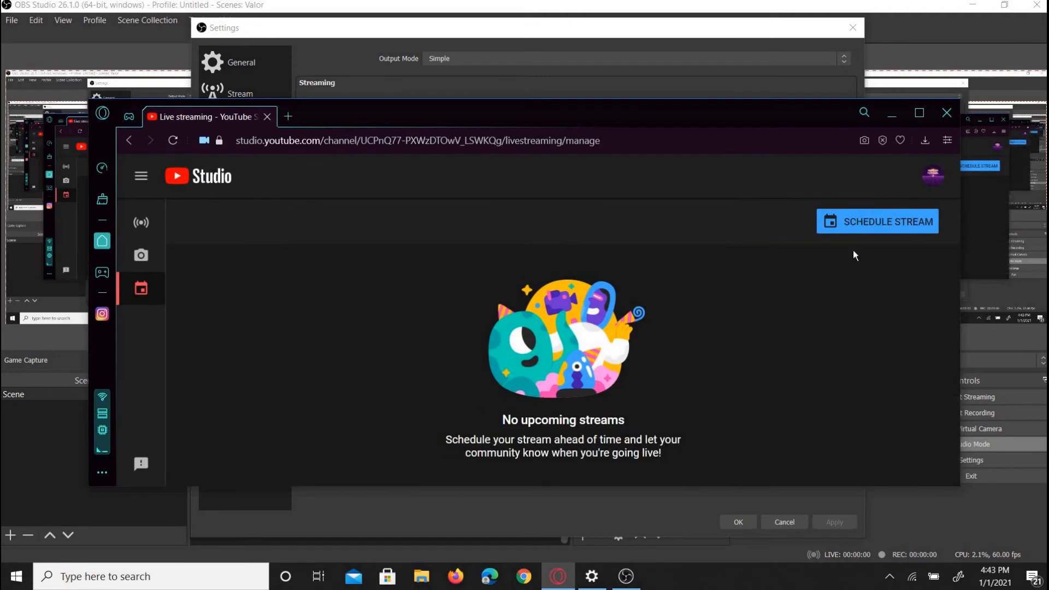
pyautogui.click(929, 314)
pyautogui.click(155, 227)
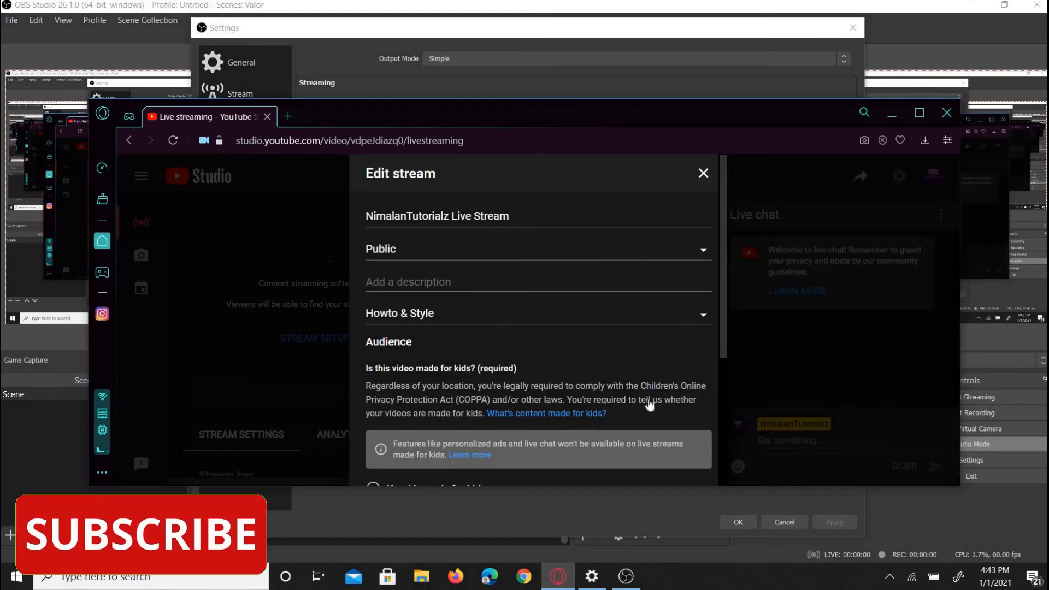
# Step: Mark the live stream as not made for kids and save the stream details
pyautogui.scroll(-3, 649, 382)
pyautogui.click(373, 306)
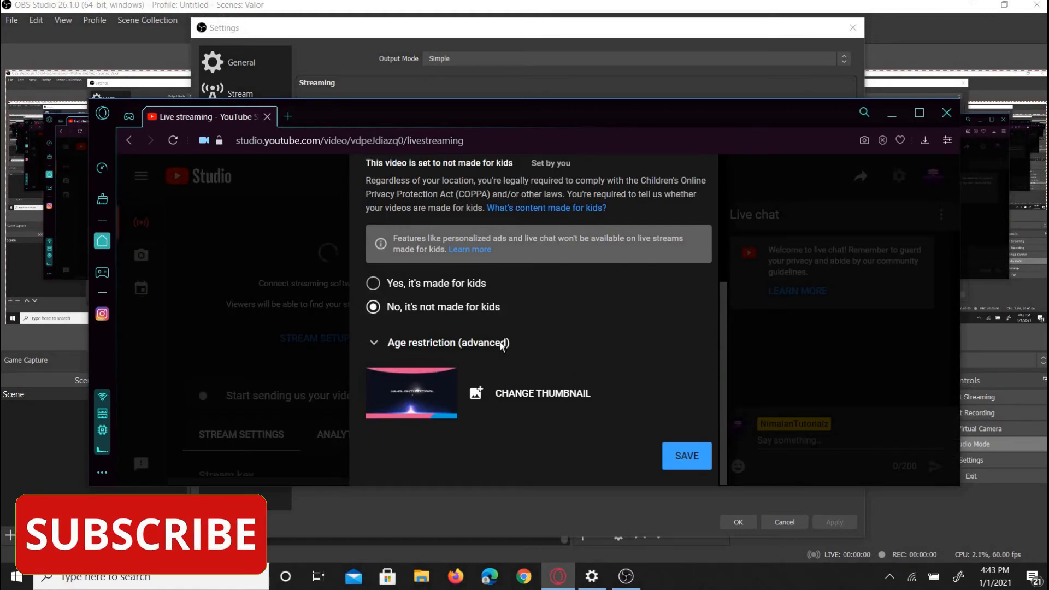
pyautogui.scroll(3, 543, 320)
pyautogui.scroll(-3, 656, 393)
pyautogui.click(686, 455)
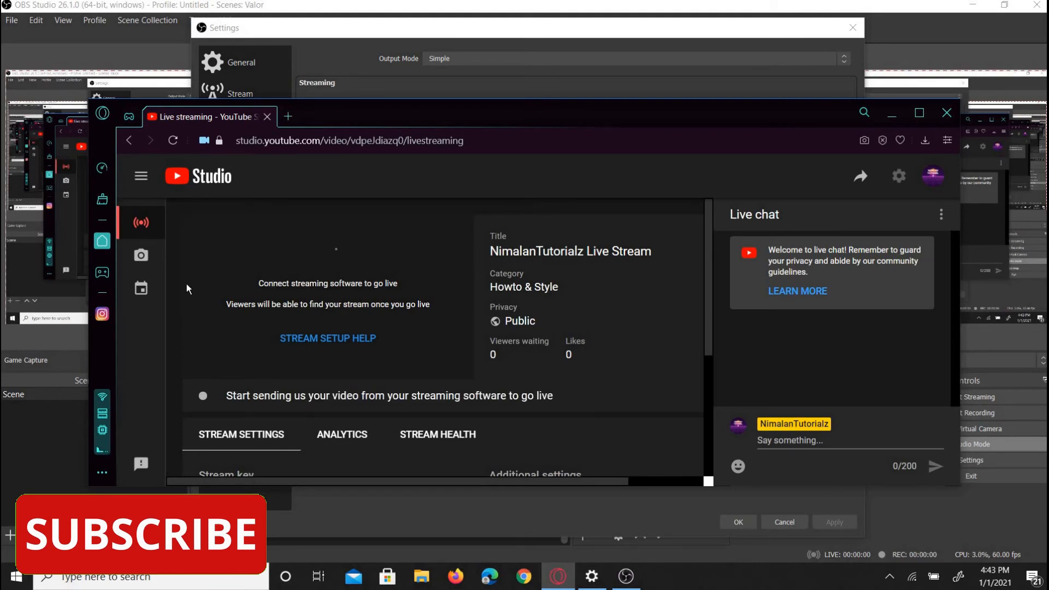
# Step: Copy the default stream key from the live stream's settings
pyautogui.scroll(-5, 468, 360)
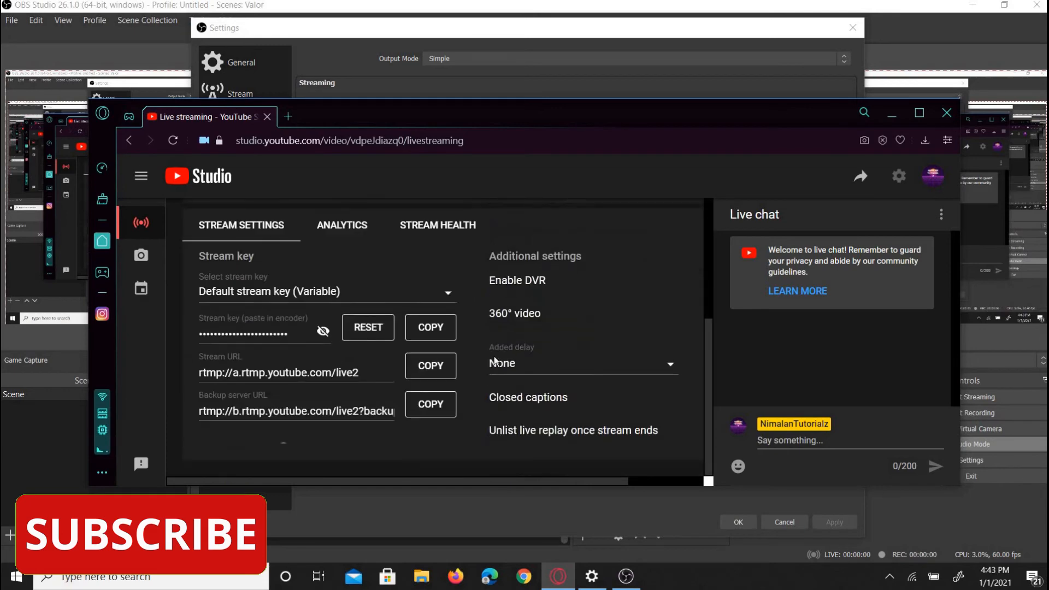
pyautogui.scroll(2, 223, 316)
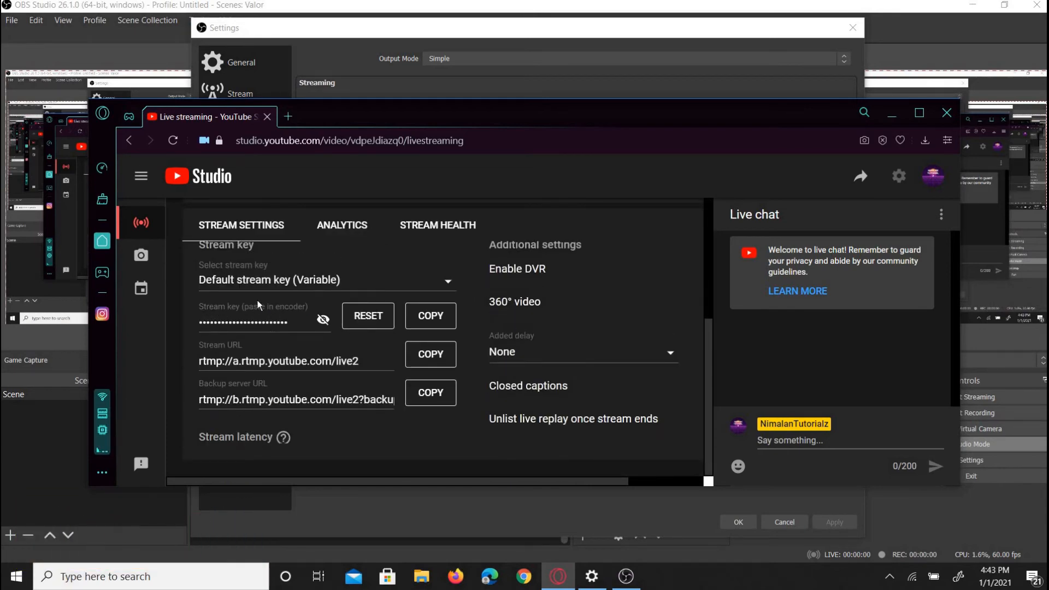
pyautogui.moveTo(196, 304); pyautogui.dragTo(298, 306)
pyautogui.click(293, 311)
pyautogui.click(425, 322)
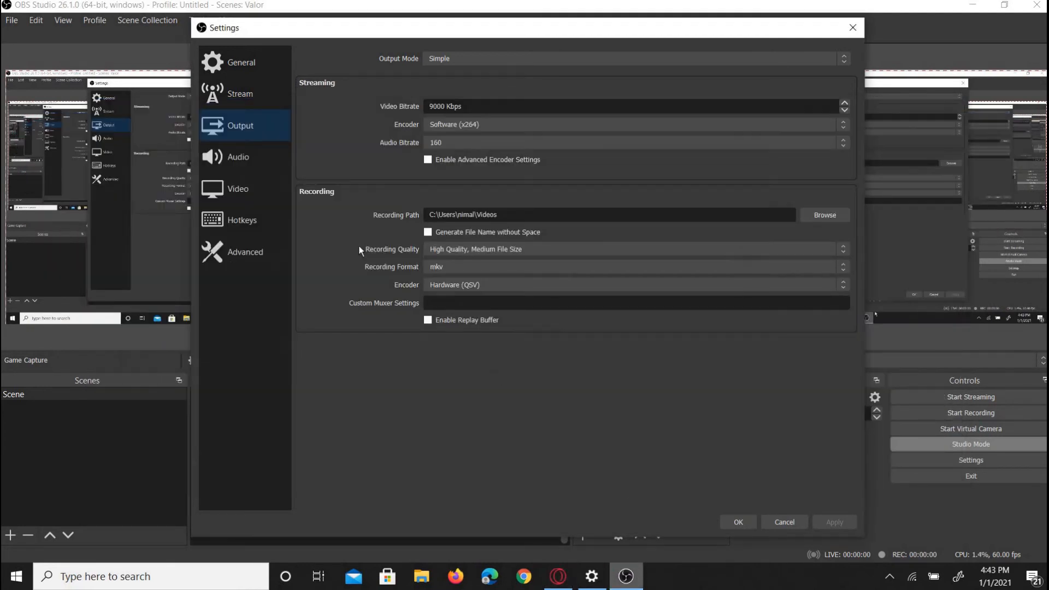
# Step: In the OBS Studio Stream settings, select the stream key, choose YouTube - RTMP with the Primary YouTube ingest server, and accept
pyautogui.click(247, 94)
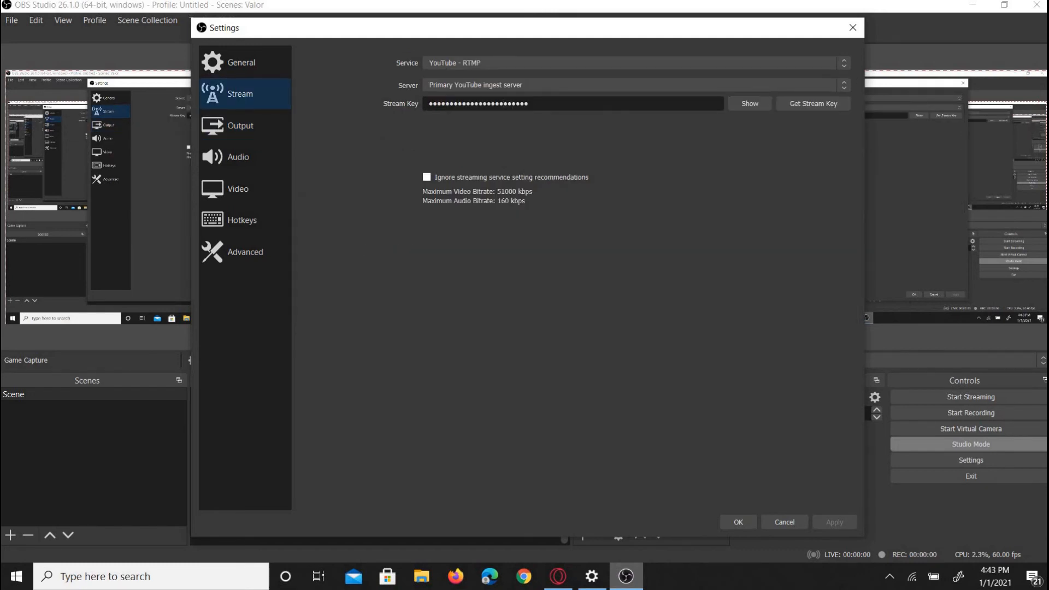
pyautogui.doubleClick(564, 103)
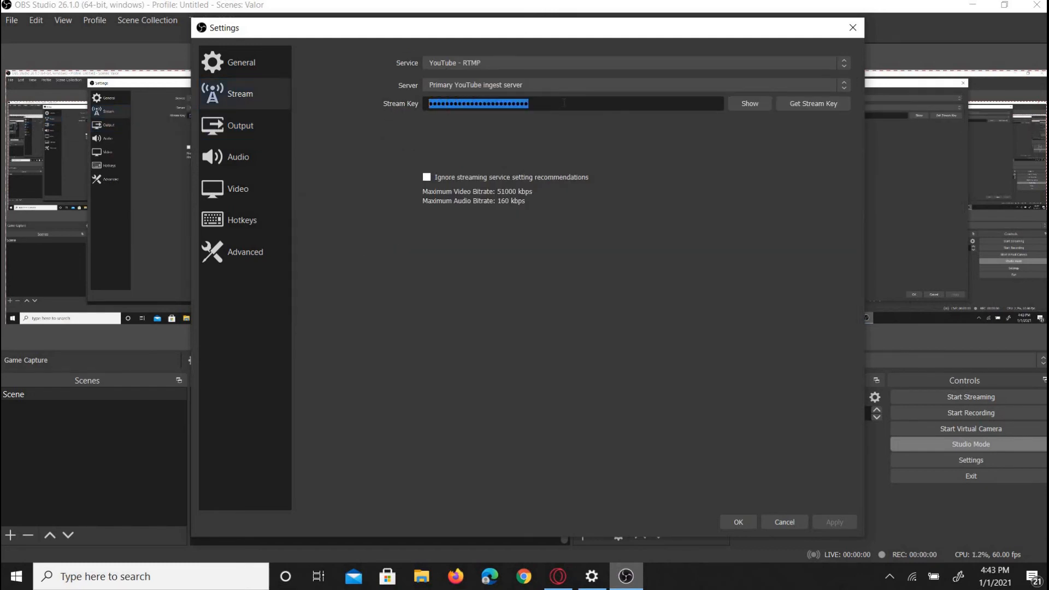
pyautogui.click(503, 60)
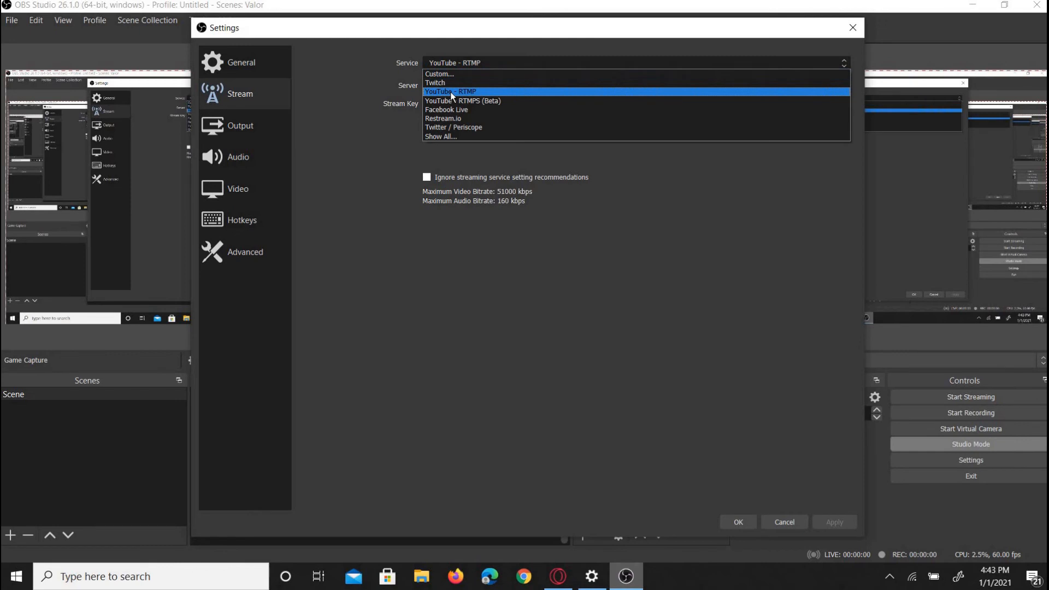
pyautogui.click(451, 92)
pyautogui.click(569, 86)
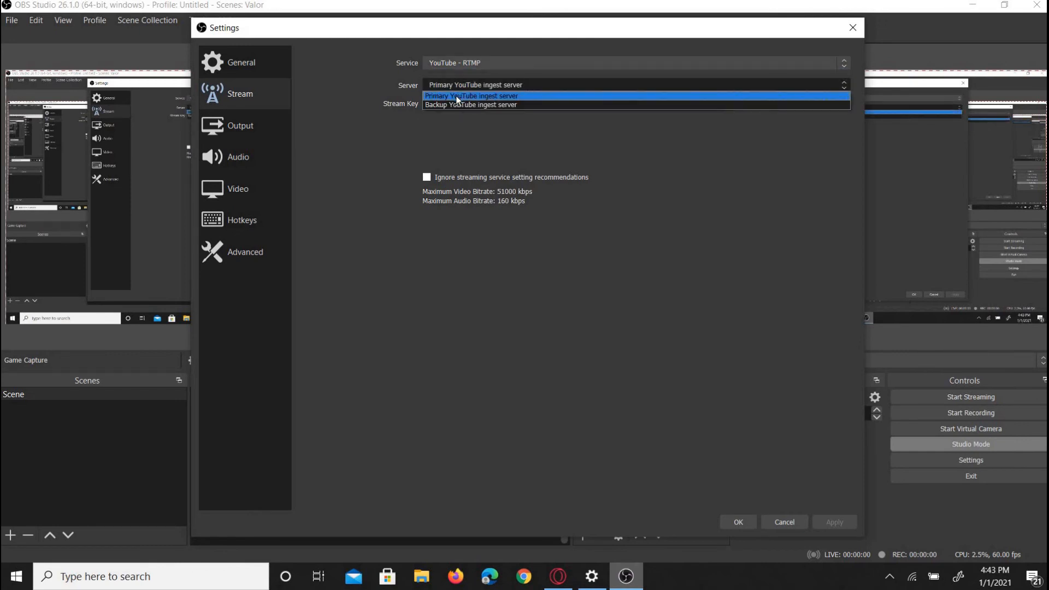
pyautogui.click(456, 96)
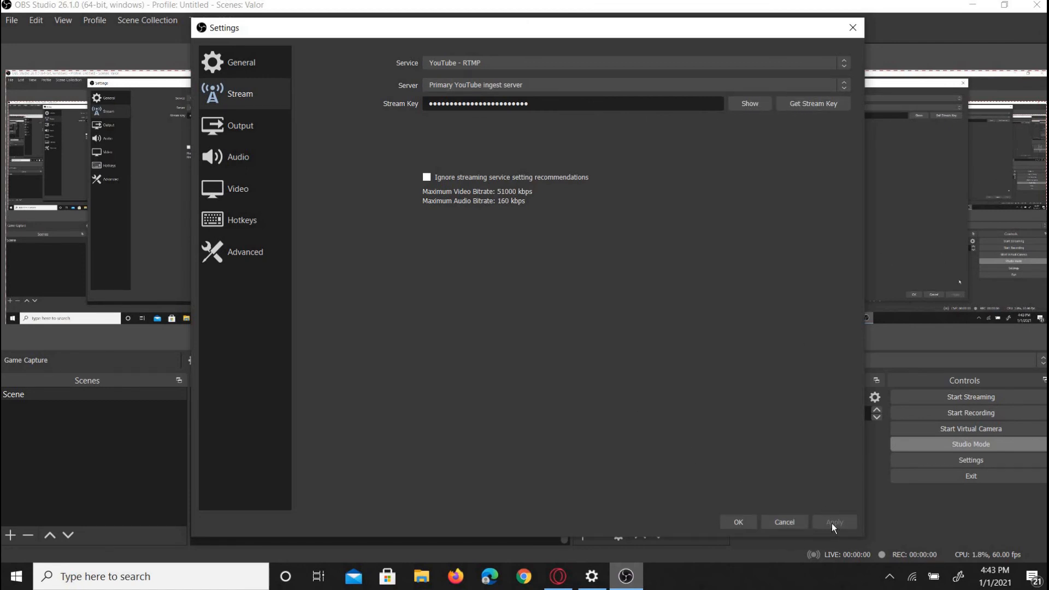
pyautogui.click(728, 523)
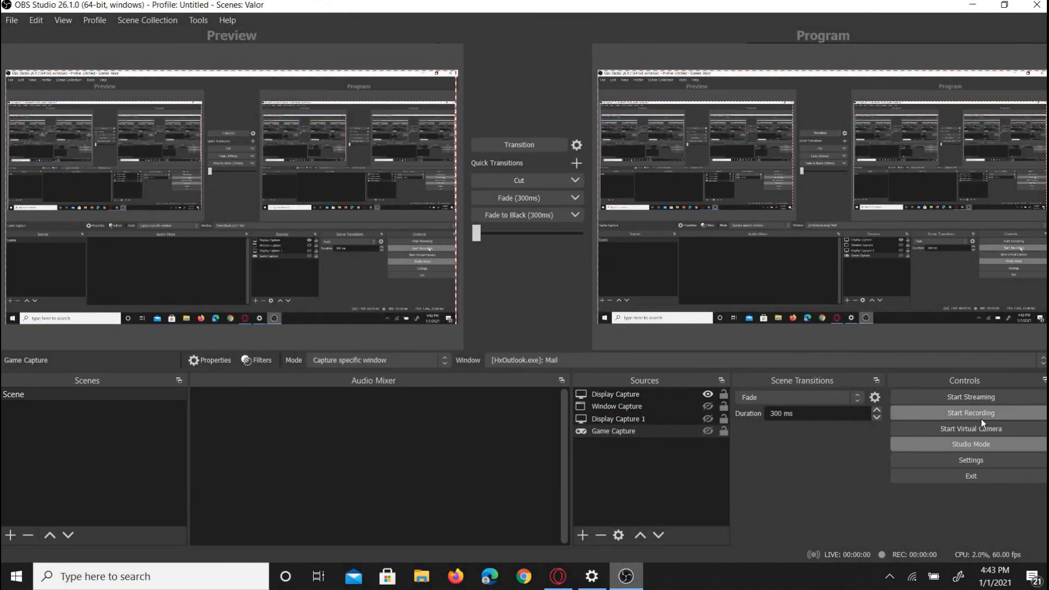
# Step: Switch to Opera GX to check the stream preview in the Live Control Room, and return to OBS Studio
pyautogui.click(558, 576)
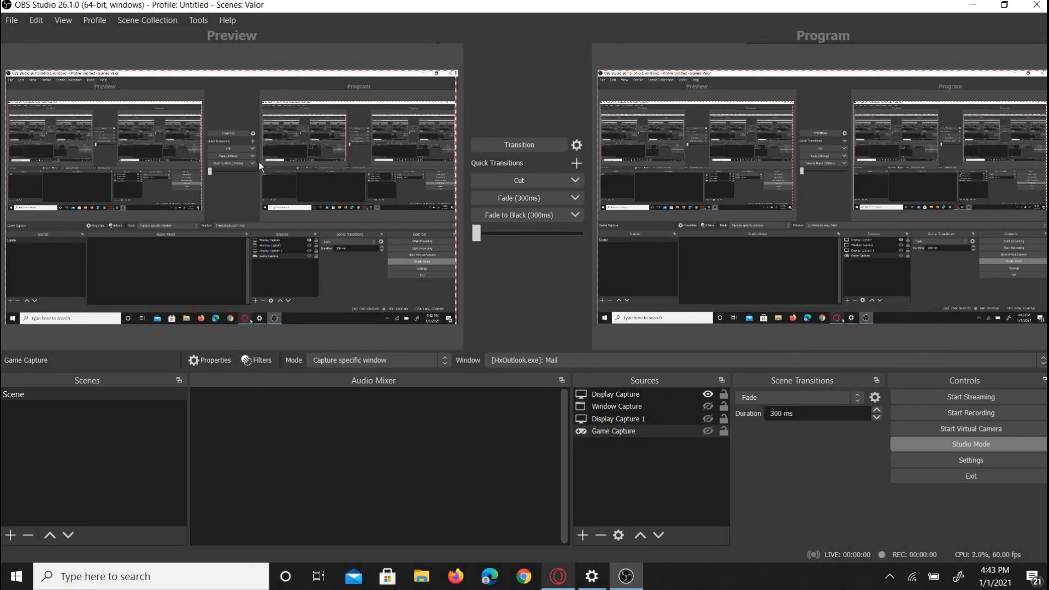
pyautogui.scroll(4, 485, 330)
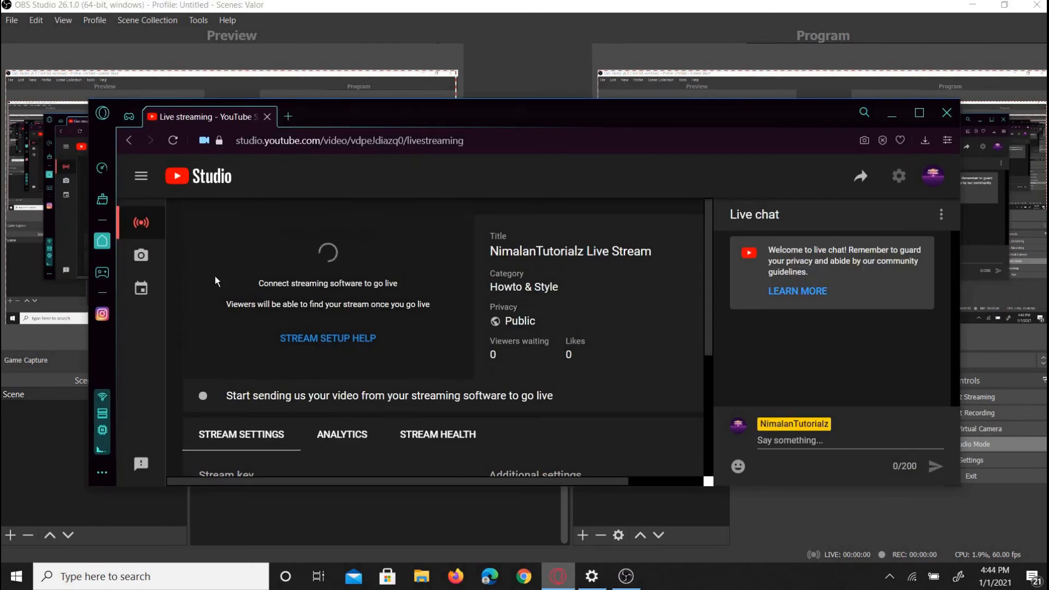
pyautogui.click(892, 114)
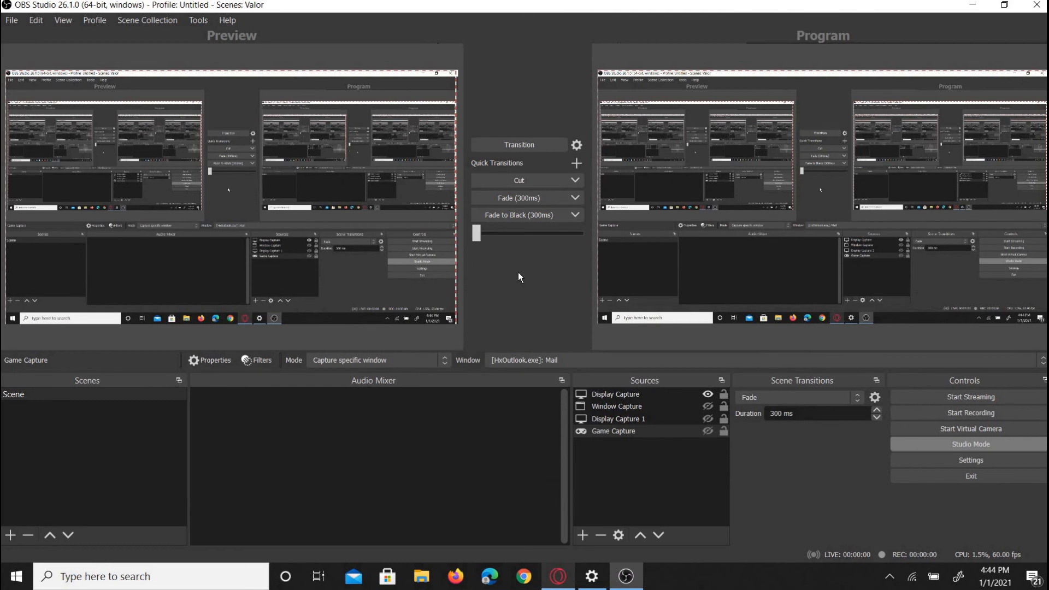